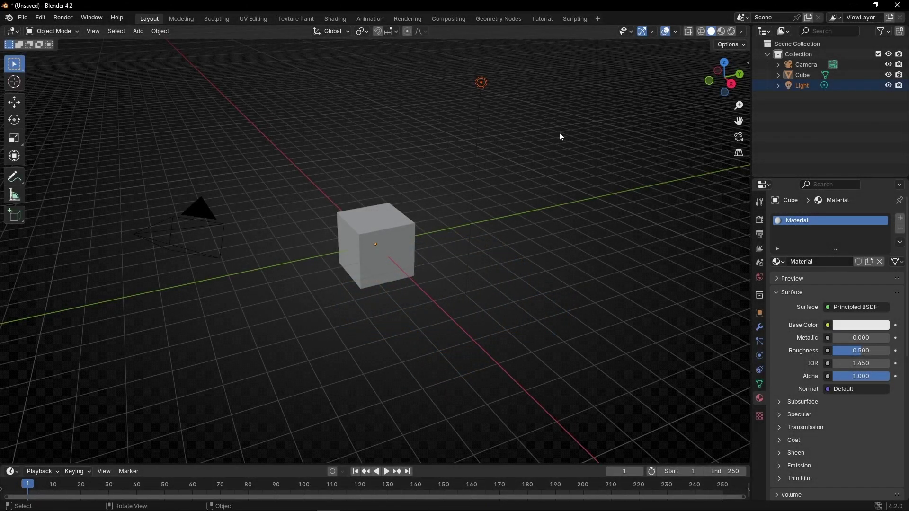
# Delete the Light and give the Cube a new Geometry Nodes tree holding only Group Output.
pyautogui.press('Delete')
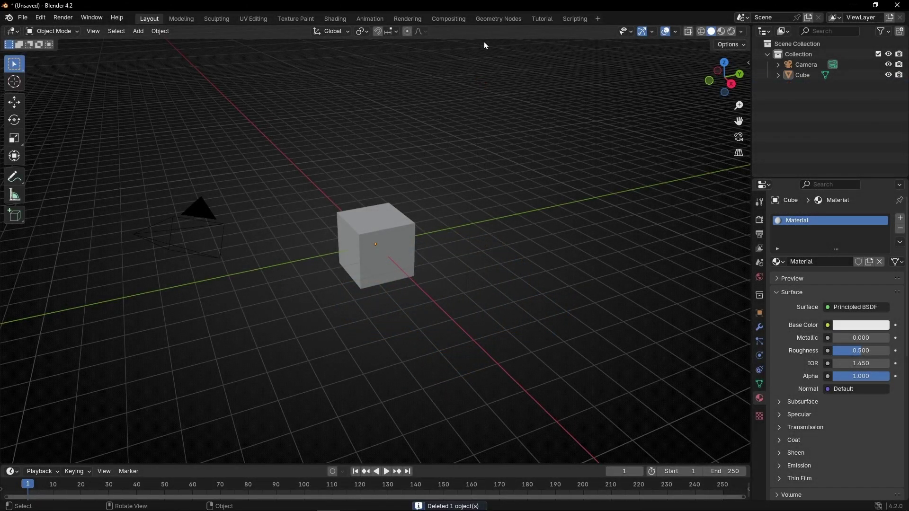
pyautogui.click(541, 19)
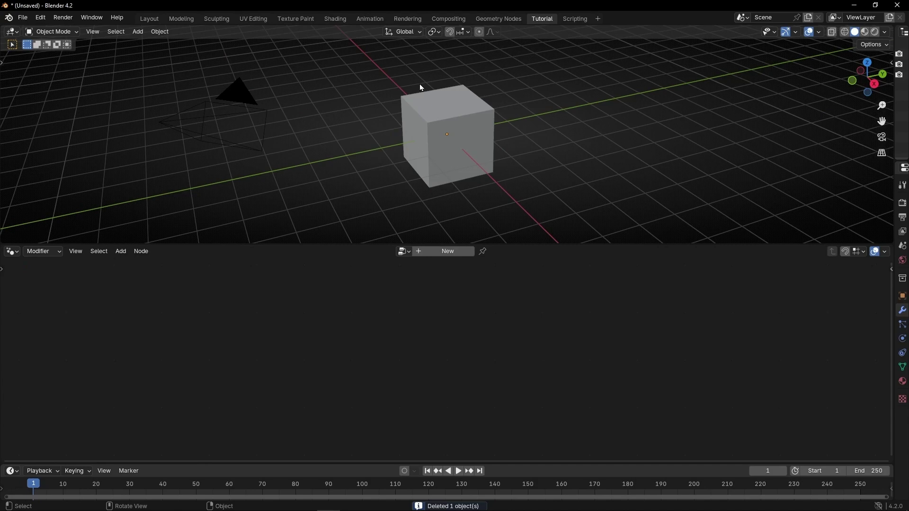
pyautogui.click(440, 254)
pyautogui.click(303, 374)
pyautogui.press('Delete')
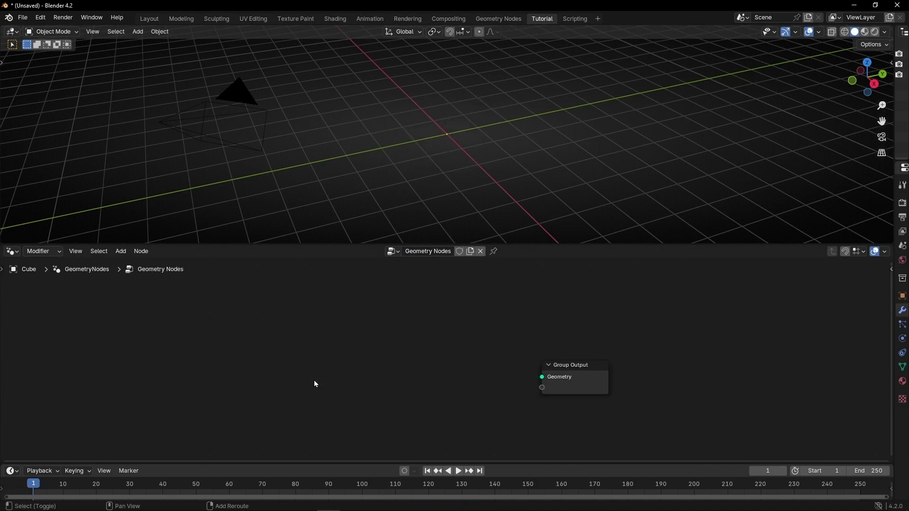
# Add a String to Curves node wired into Group Output's Geometry, and close the timeline.
pyautogui.hotkey('shift', 'a')
pyautogui.write('string t')
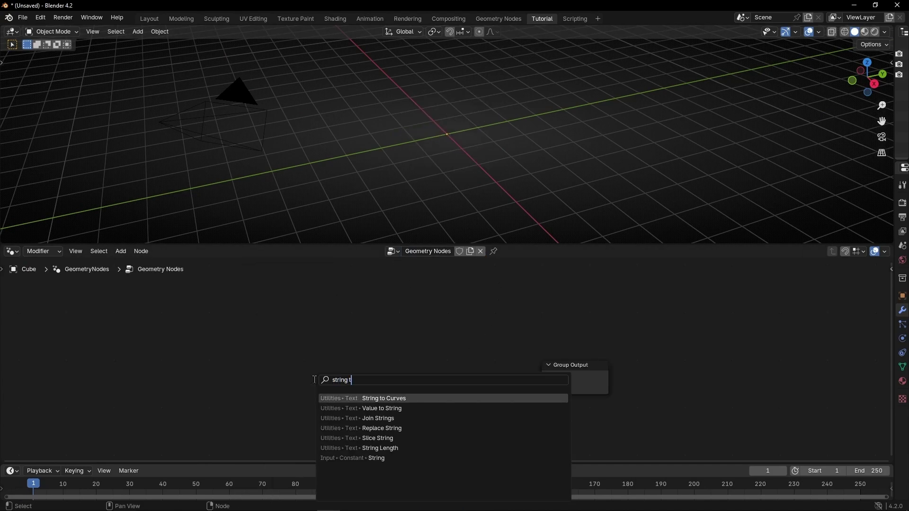
pyautogui.press('Return')
pyautogui.click(330, 283)
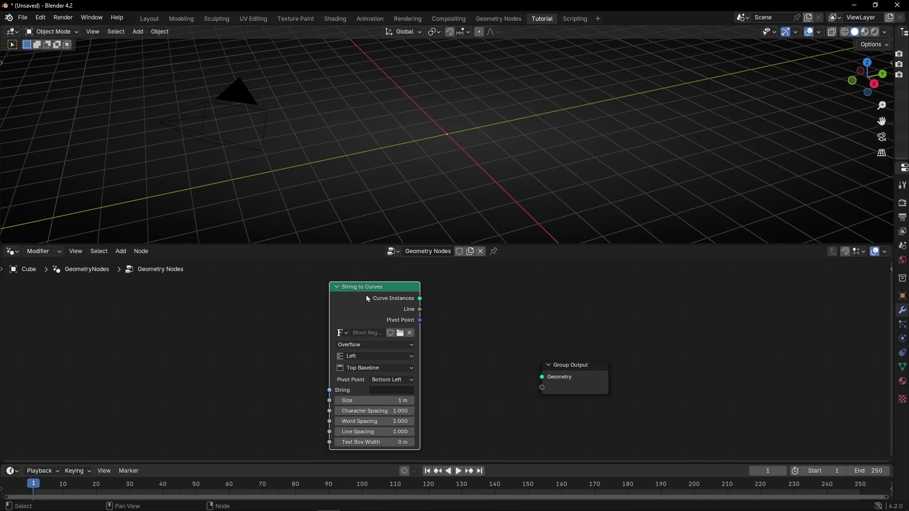
pyautogui.moveTo(420, 298); pyautogui.dragTo(540, 377)
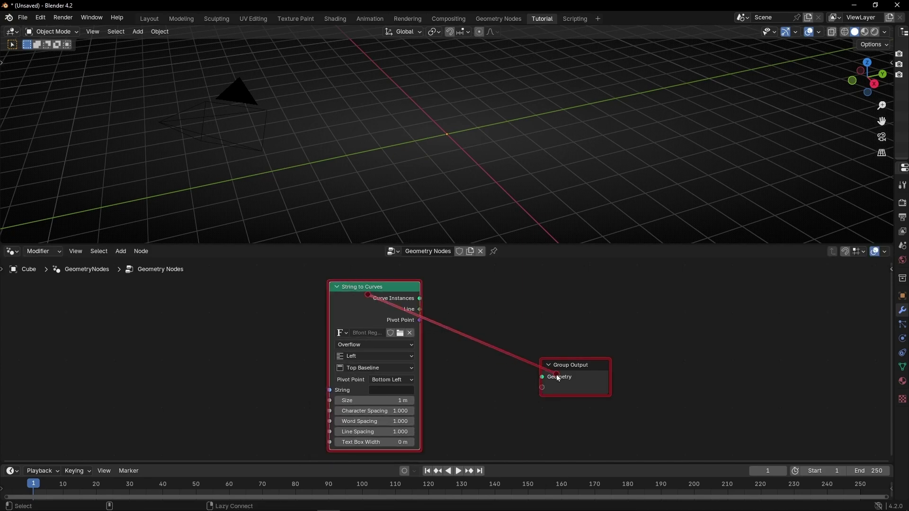
pyautogui.rightClick(299, 471)
pyautogui.click(261, 470)
# Set the string to TEXT and align it Center horizontally and Middle vertically.
pyautogui.scroll(3, 331, 400)
pyautogui.click(392, 401)
pyautogui.write('TEXT')
pyautogui.press('Return')
pyautogui.click(482, 152)
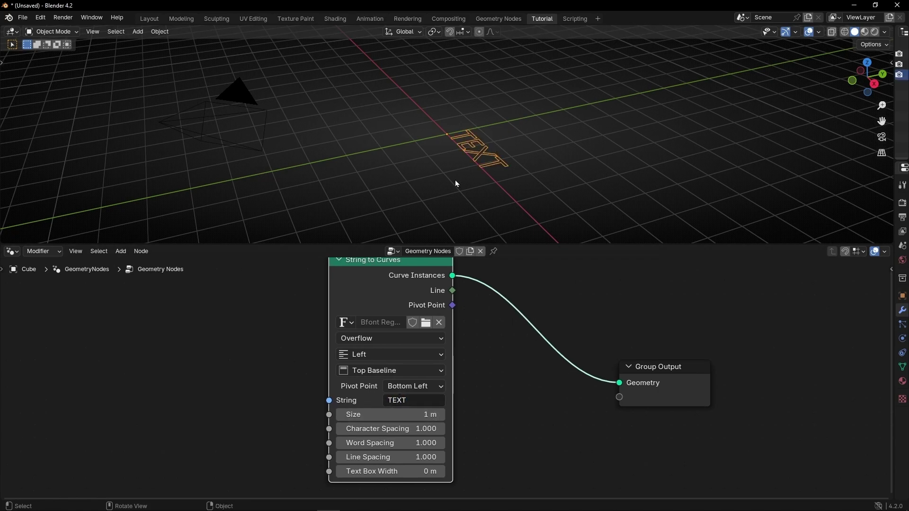
pyautogui.scroll(2, 399, 338)
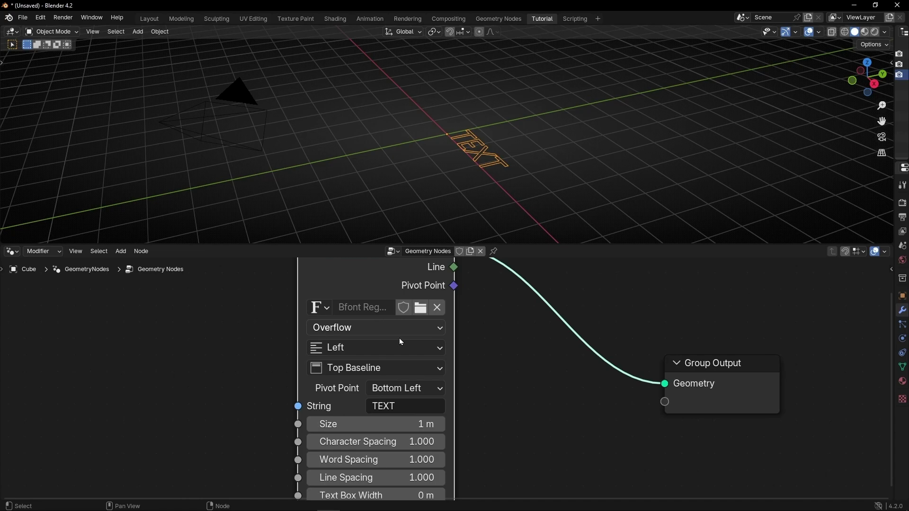
pyautogui.click(346, 345)
pyautogui.click(340, 410)
pyautogui.click(344, 372)
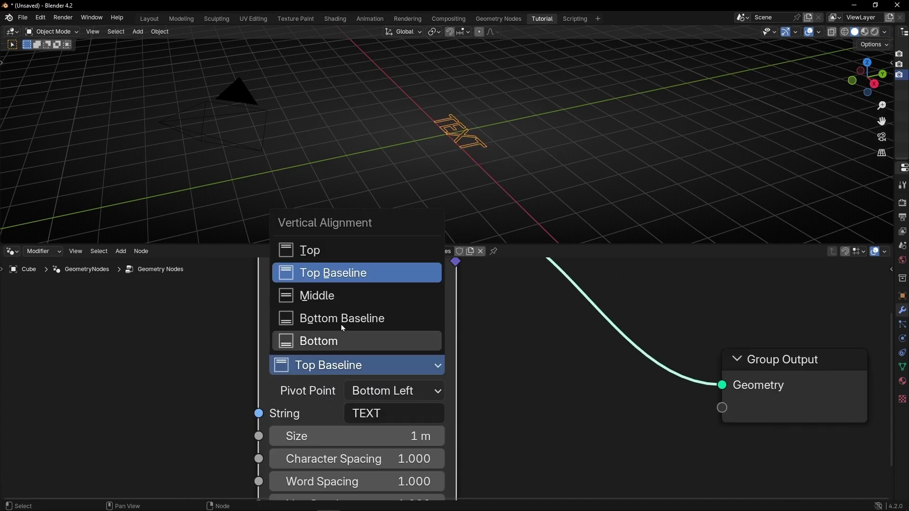
pyautogui.click(343, 294)
# Insert a Fill Curve node into the output link to fill the letters.
pyautogui.moveTo(483, 352); pyautogui.dragTo(441, 433, button='middle')
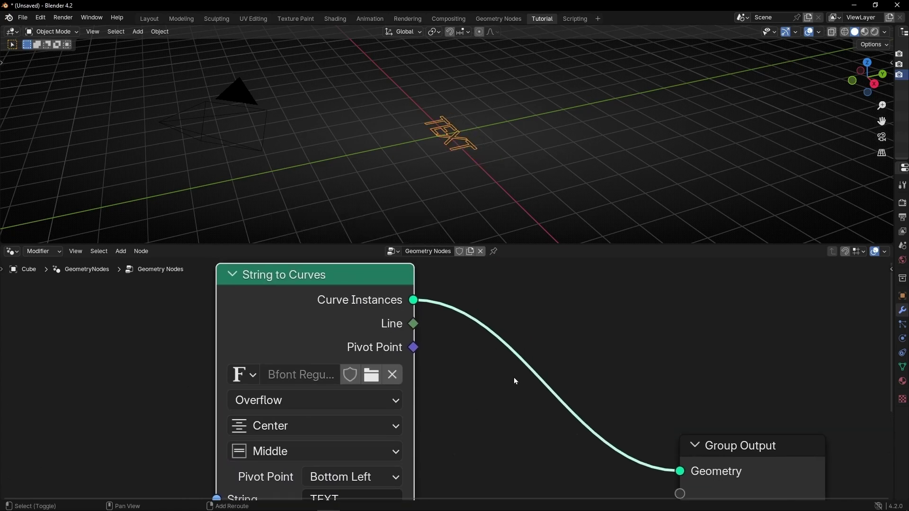
pyautogui.hotkey('shift', 'a')
pyautogui.write('fill')
pyautogui.press('Return')
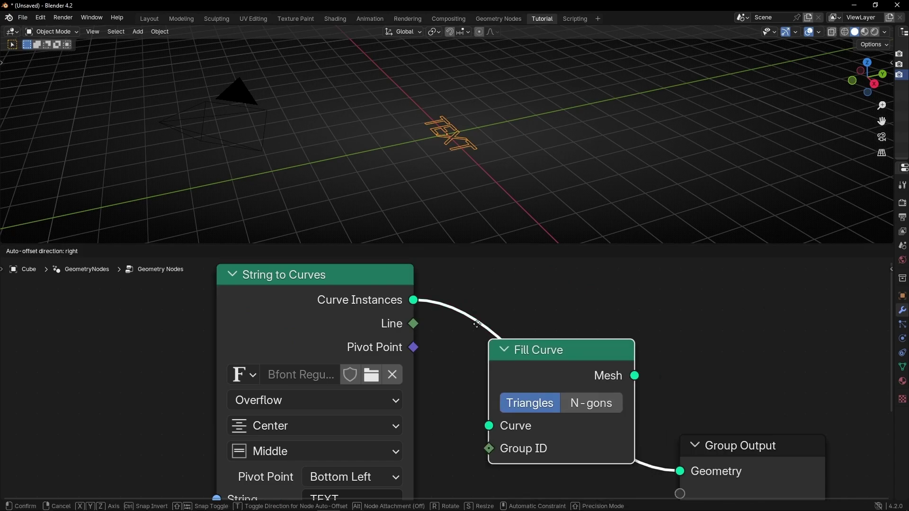
pyautogui.click(467, 290)
# Collapse Fill Curve and String to Curves, then view the scene through the camera.
pyautogui.press('h')
pyautogui.click(233, 276)
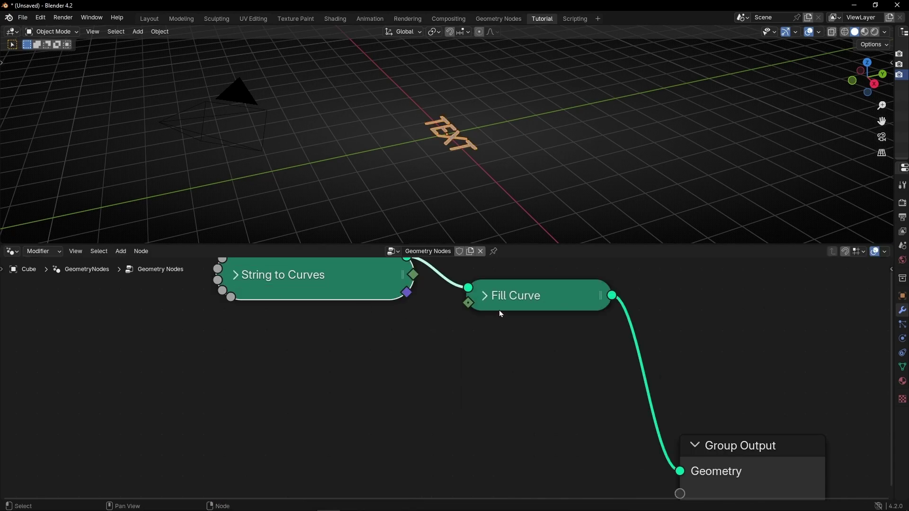
pyautogui.moveTo(736, 462); pyautogui.dragTo(690, 315)
pyautogui.click(482, 177)
pyautogui.scroll(4, 482, 177)
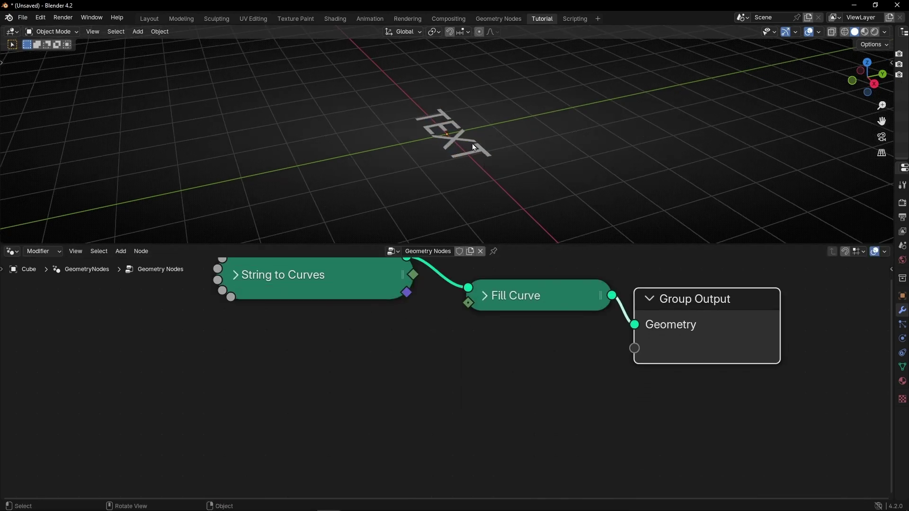
pyautogui.scroll(-6, 468, 156)
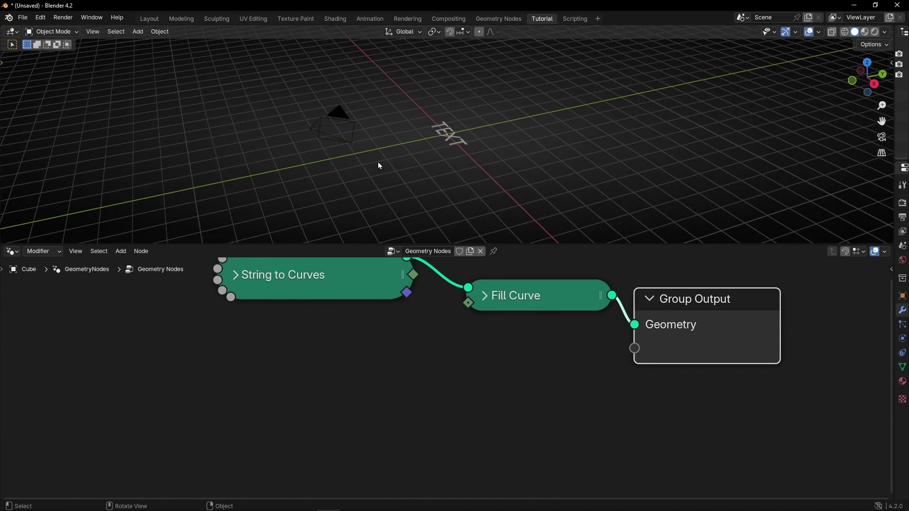
pyautogui.press('KP_0')
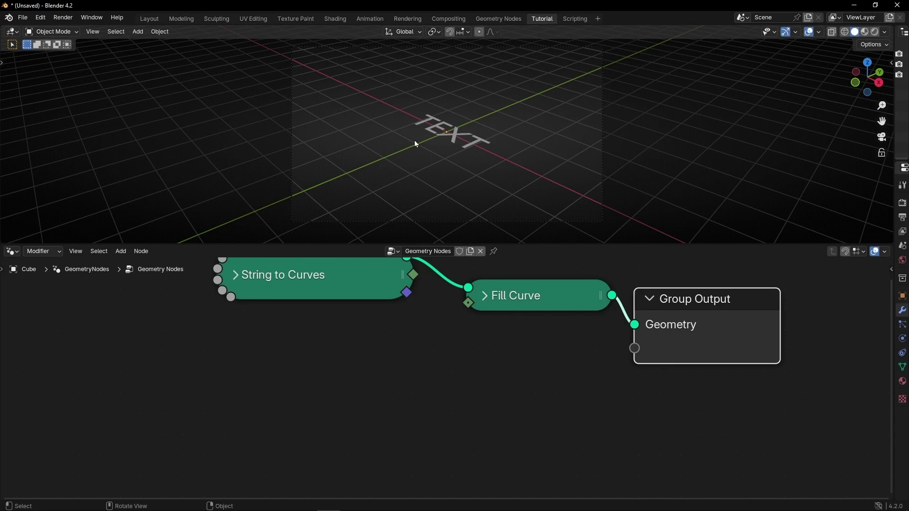
# Rearrange the nodes and cut the link from Fill Curve to Group Output.
pyautogui.moveTo(423, 331); pyautogui.dragTo(366, 372, button='middle')
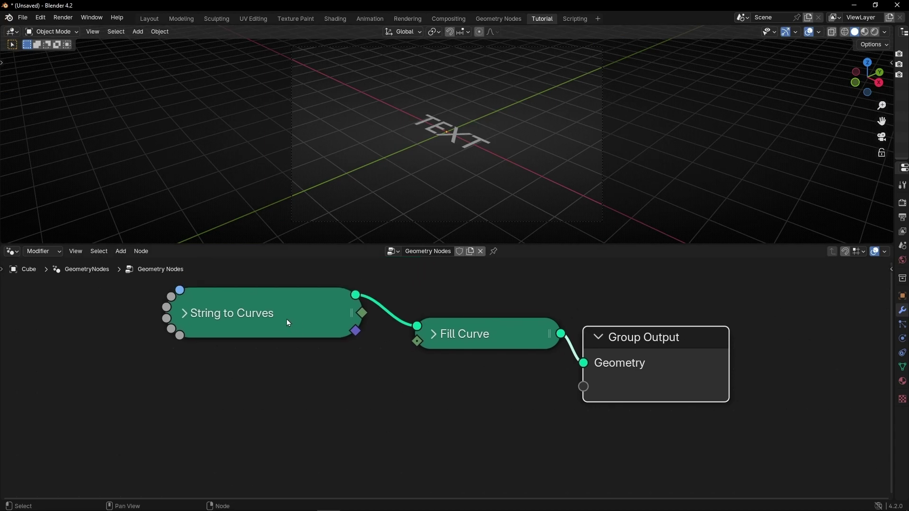
pyautogui.moveTo(286, 319); pyautogui.dragTo(287, 342)
pyautogui.moveTo(592, 353); pyautogui.dragTo(728, 334)
pyautogui.scroll(-3, 547, 382)
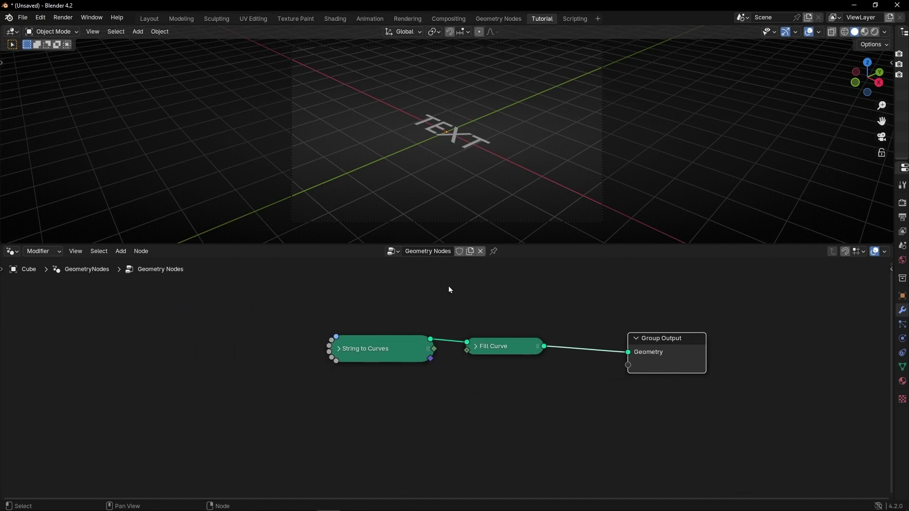
pyautogui.moveTo(477, 346); pyautogui.dragTo(270, 317, button='middle')
pyautogui.keyDown('ctrl'); pyautogui.moveTo(416, 320); pyautogui.dragTo(400, 367, button='right'); pyautogui.keyUp('ctrl')
pyautogui.moveTo(512, 357); pyautogui.dragTo(638, 359)
# Add a Points node and connect it to Group Output's Geometry.
pyautogui.hotkey('shift', 'a')
pyautogui.write('poin')
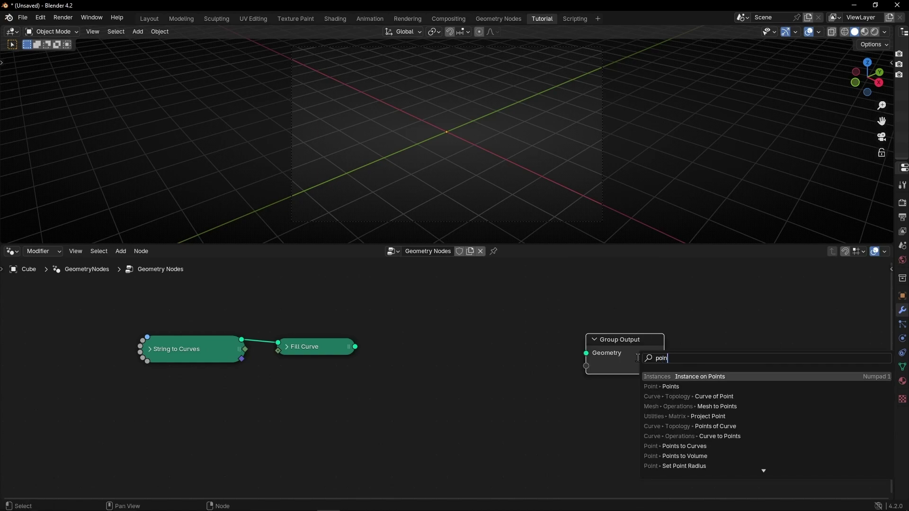
pyautogui.press('Down')
pyautogui.press('Return')
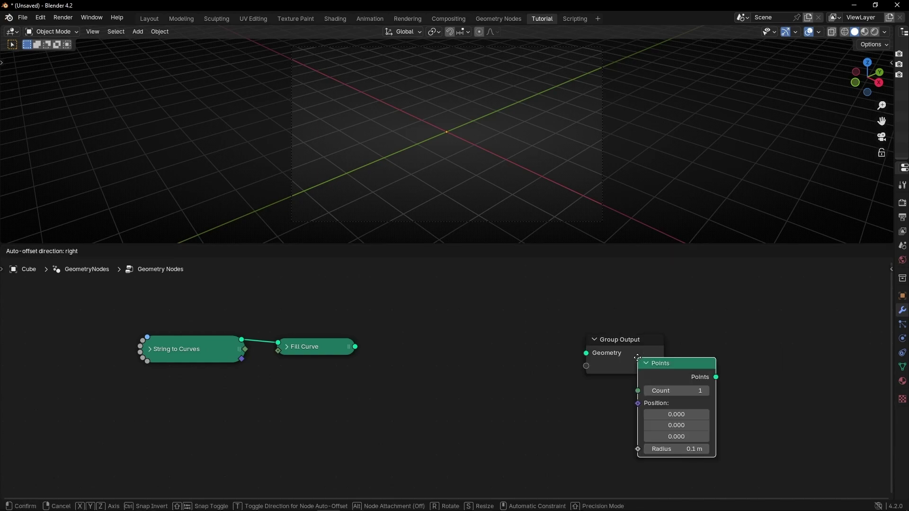
pyautogui.click(416, 327)
pyautogui.moveTo(486, 342); pyautogui.dragTo(675, 342)
pyautogui.moveTo(523, 334); pyautogui.dragTo(412, 335, button='middle')
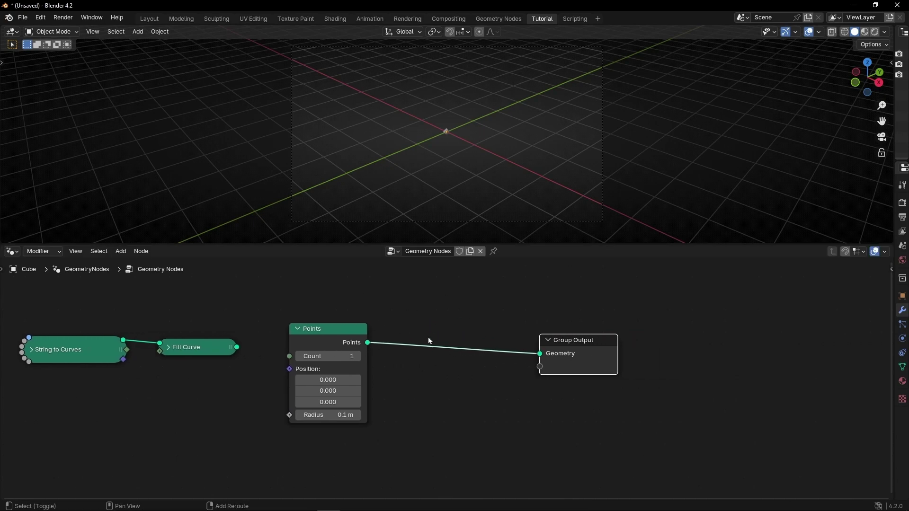
# Insert Instance on Points before the output and collapse the Points node.
pyautogui.hotkey('shift', 'a')
pyautogui.write('insta')
pyautogui.press('Return')
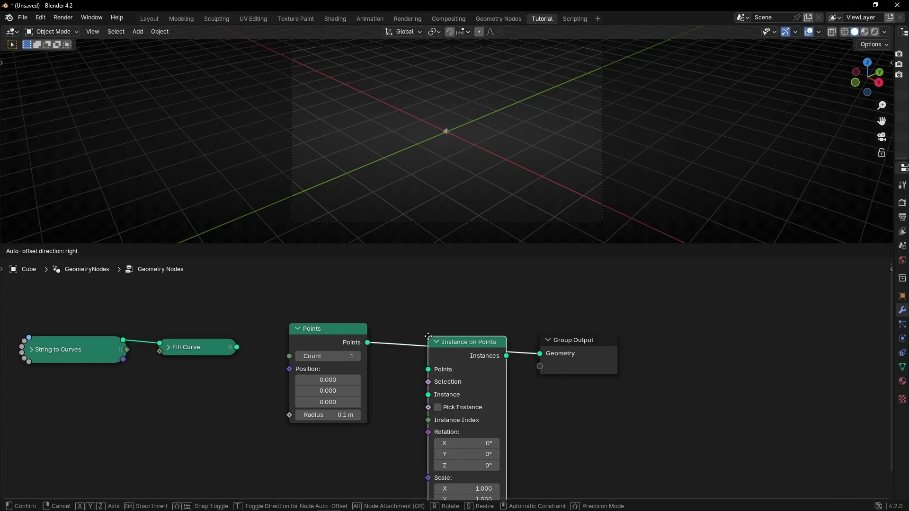
pyautogui.click(436, 324)
pyautogui.click(323, 337)
pyautogui.press('h')
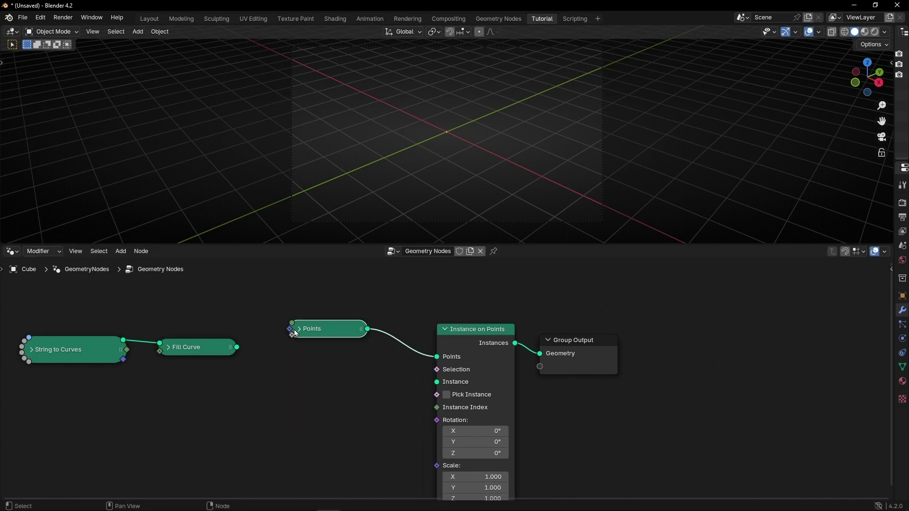
pyautogui.moveTo(326, 329); pyautogui.dragTo(329, 319)
pyautogui.click(330, 319)
# Feed the filled TEXT from Fill Curve into Instance on Points' Instance input.
pyautogui.moveTo(268, 402); pyautogui.dragTo(71, 345)
pyautogui.press('g')
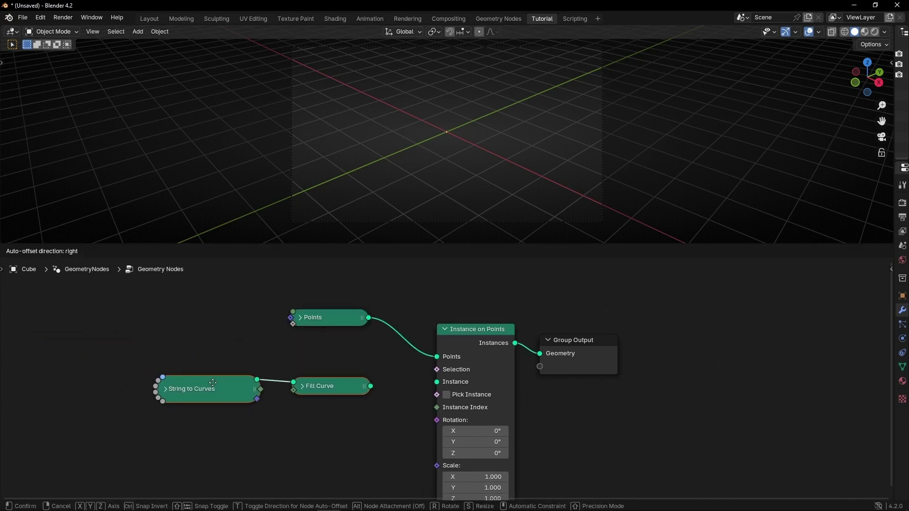
pyautogui.click(371, 387)
pyautogui.moveTo(371, 386); pyautogui.dragTo(436, 382)
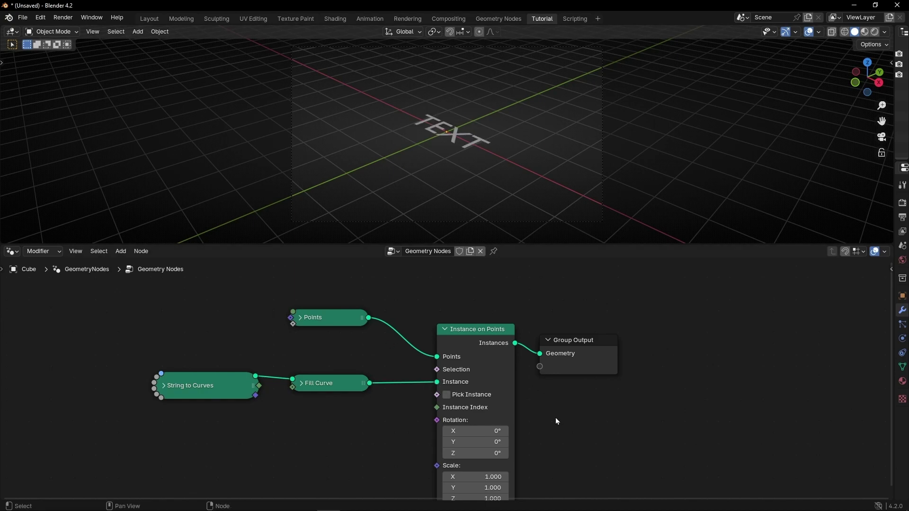
pyautogui.moveTo(556, 416); pyautogui.dragTo(530, 360, button='middle')
pyautogui.scroll(2, 427, 362)
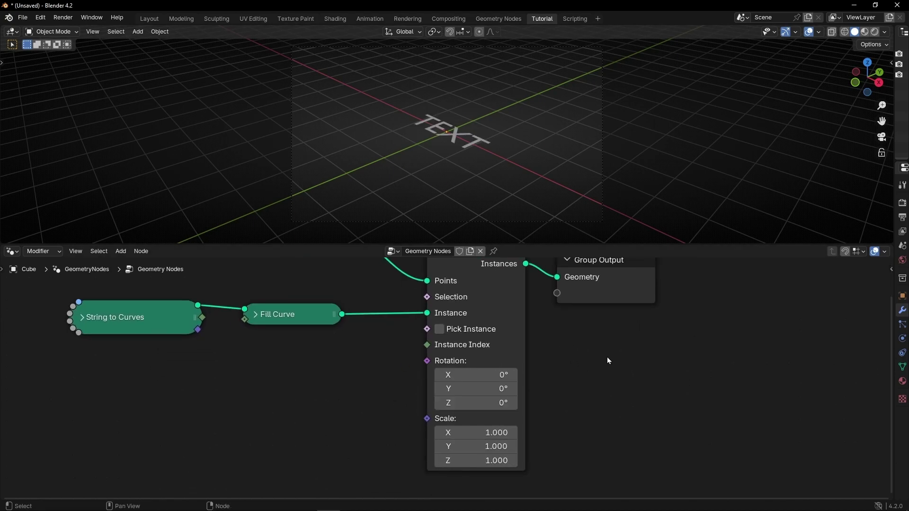
pyautogui.moveTo(608, 359); pyautogui.dragTo(581, 396, button='middle')
pyautogui.moveTo(347, 453); pyautogui.dragTo(504, 426, button='middle')
# Add an Object Info node referencing the Camera.
pyautogui.hotkey('shift', 'a')
pyautogui.write('object')
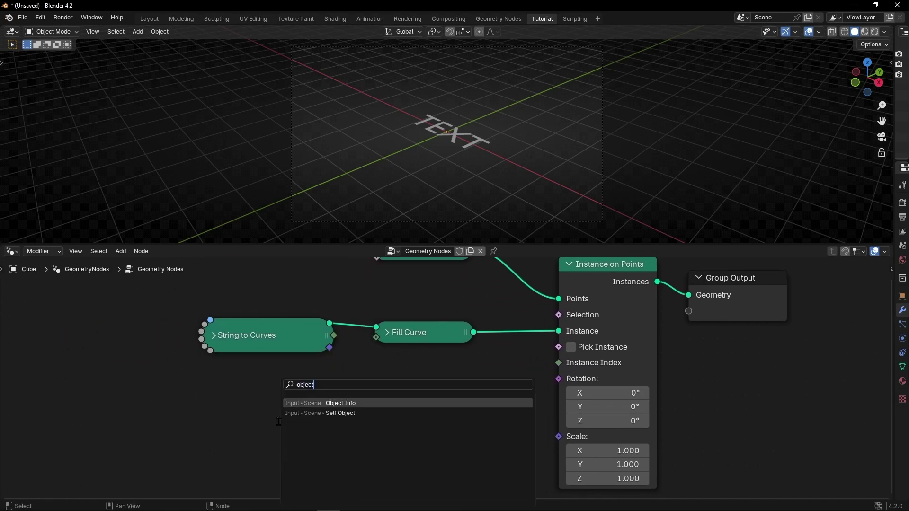
pyautogui.press('Return')
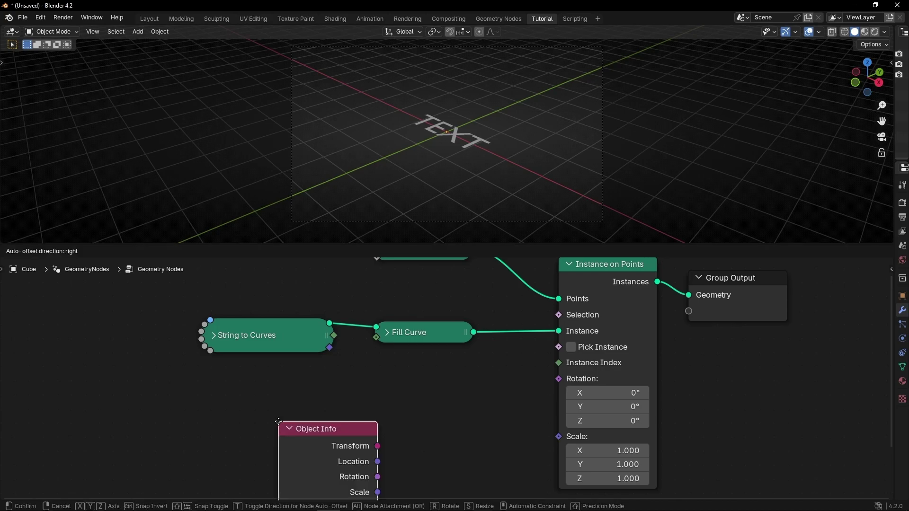
pyautogui.click(238, 372)
pyautogui.moveTo(369, 432); pyautogui.dragTo(388, 386, button='middle')
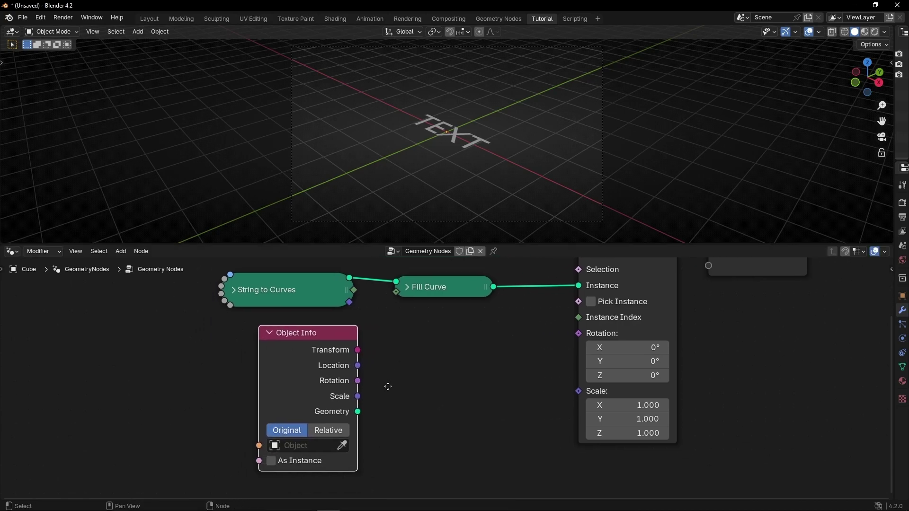
pyautogui.click(319, 448)
pyautogui.click(285, 297)
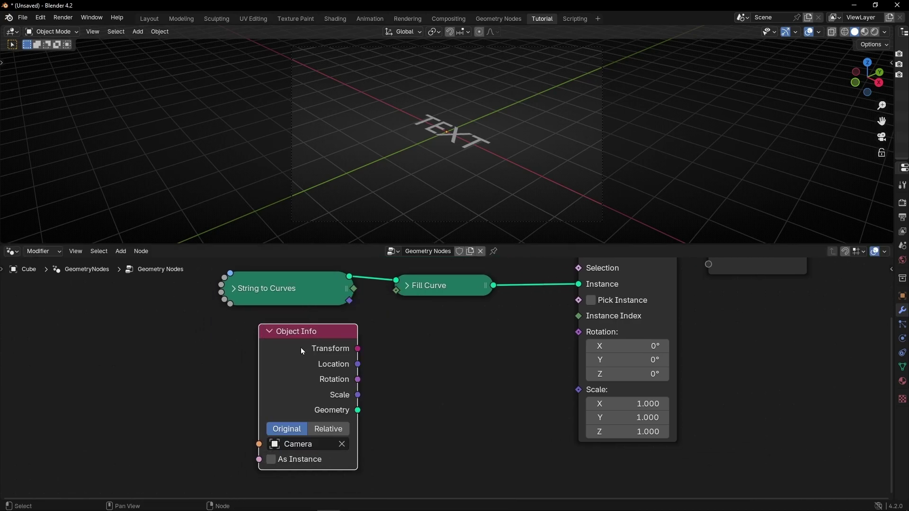
pyautogui.moveTo(320, 353); pyautogui.dragTo(272, 367)
# Drive the instance Rotation with Align Rotation to Vector, using the Camera's Location as Vector.
pyautogui.moveTo(578, 332); pyautogui.dragTo(490, 344)
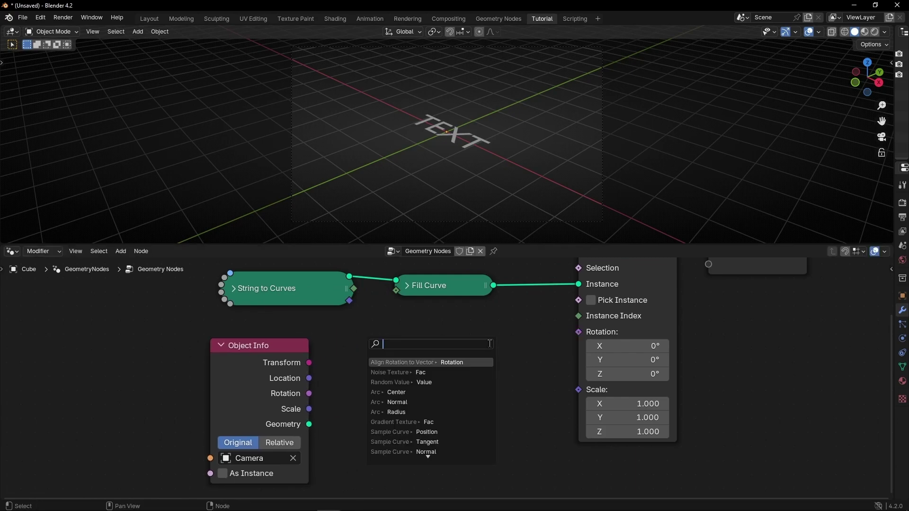
pyautogui.write('all')
pyautogui.write('gn')
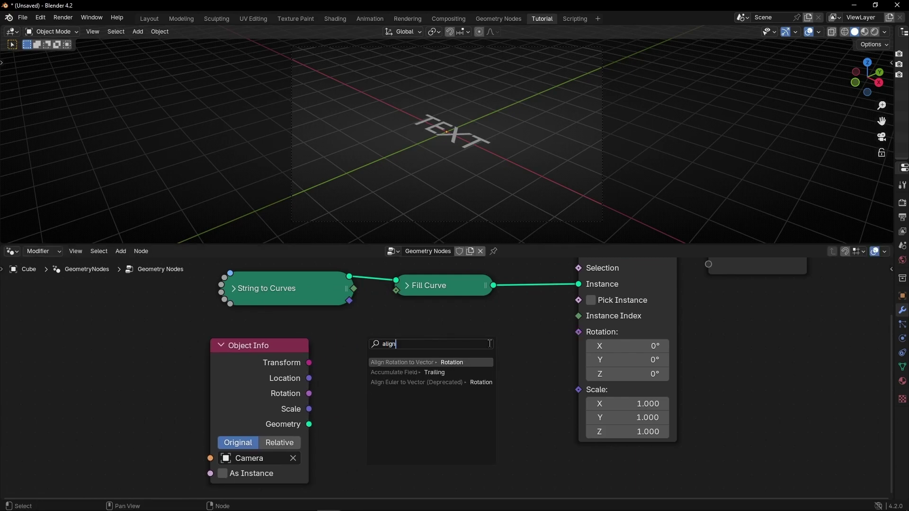
pyautogui.press('Return')
pyautogui.click(491, 345)
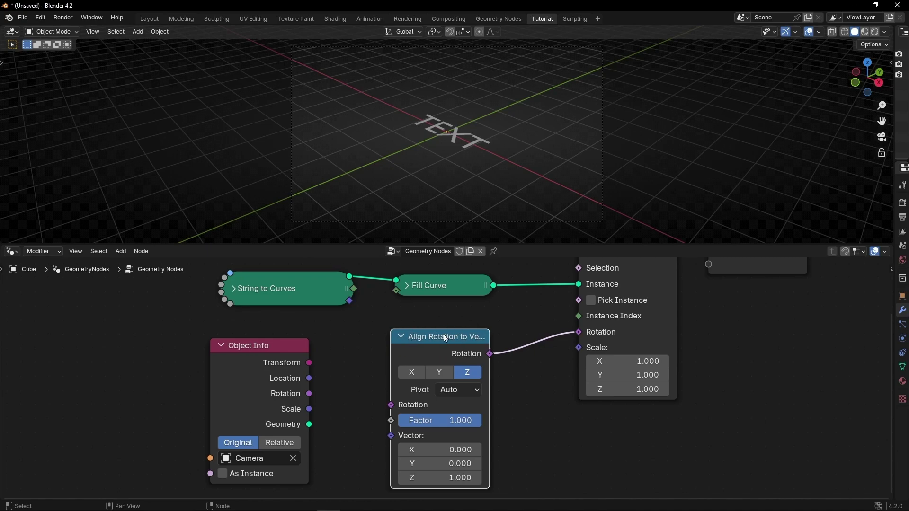
pyautogui.moveTo(447, 345); pyautogui.dragTo(474, 341)
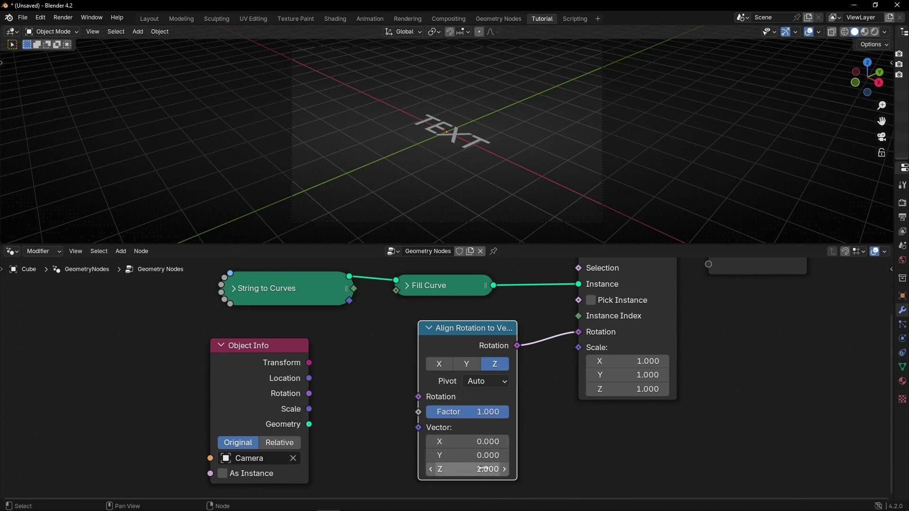
pyautogui.moveTo(309, 379); pyautogui.dragTo(417, 427)
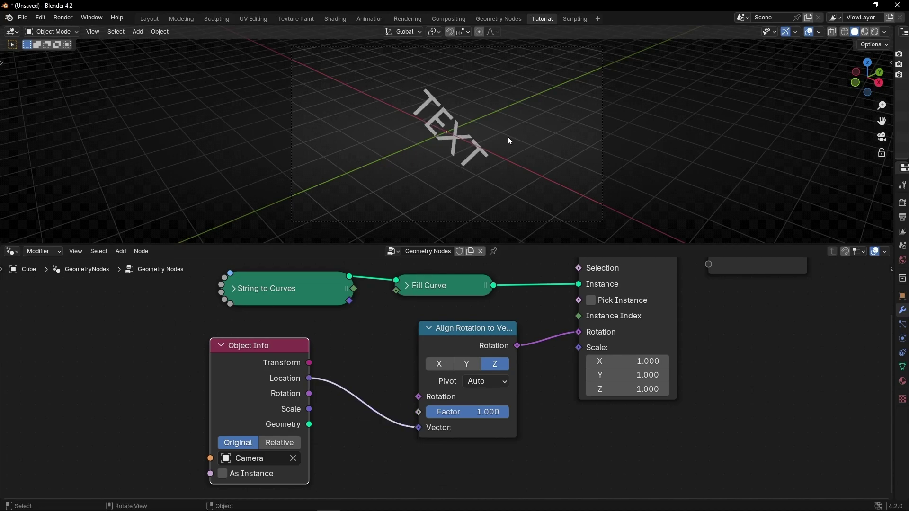
# Lock the camera to view, orbit around TEXT, and link the Camera's Rotation into Align Rotation.
pyautogui.click(462, 138)
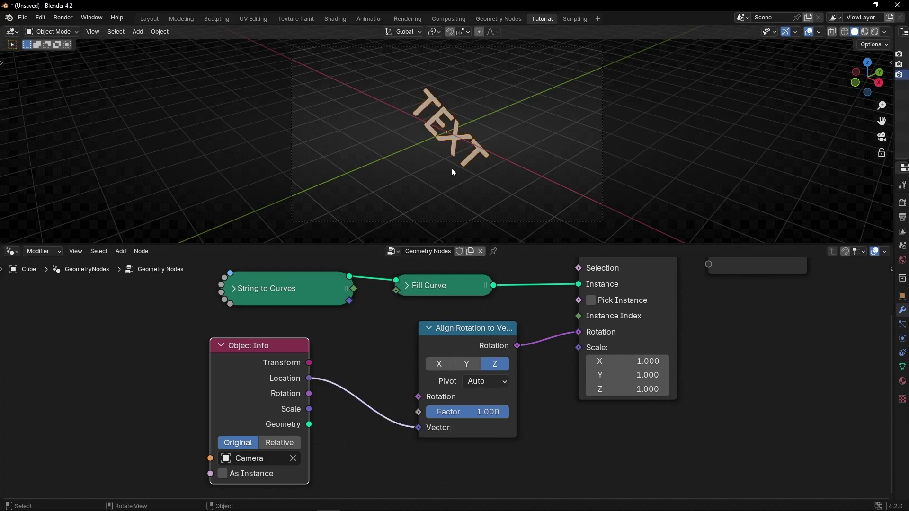
pyautogui.click(882, 156)
pyautogui.moveTo(407, 173); pyautogui.dragTo(492, 151, button='middle')
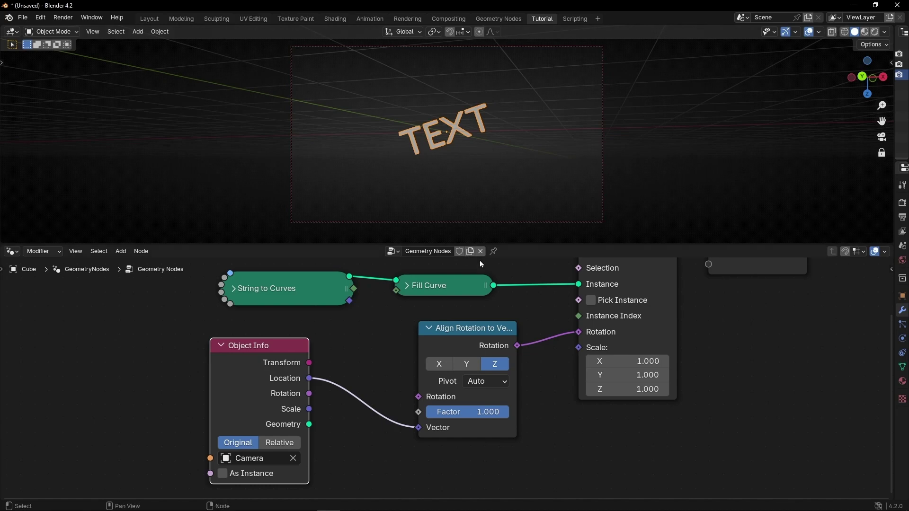
pyautogui.moveTo(299, 351); pyautogui.dragTo(242, 355)
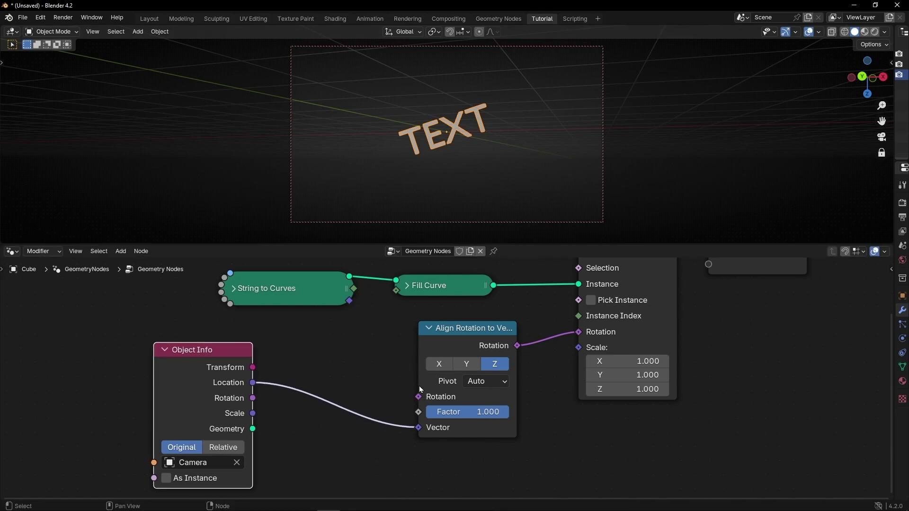
pyautogui.moveTo(171, 373); pyautogui.dragTo(170, 360)
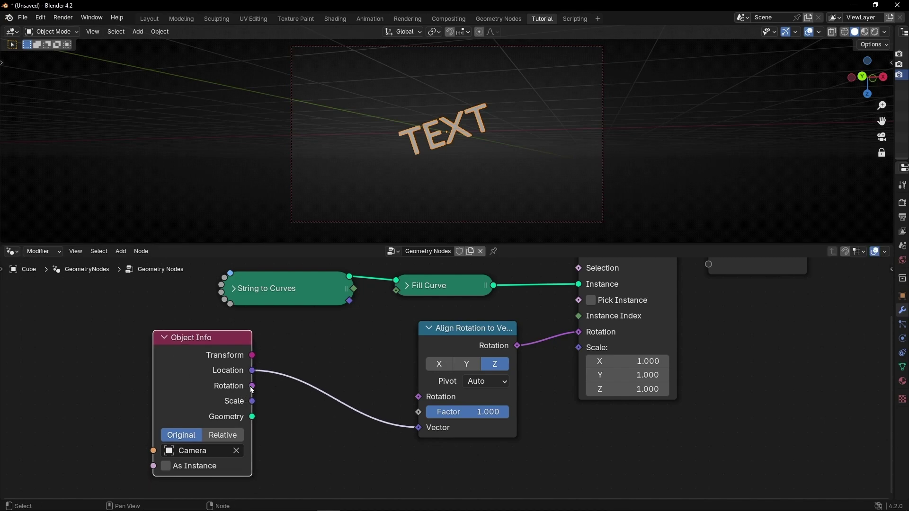
pyautogui.moveTo(253, 386); pyautogui.dragTo(419, 396)
pyautogui.moveTo(487, 143); pyautogui.dragTo(395, 173, button='middle')
# Cut the Location link and test the X, Y and Z axes, settling on Z.
pyautogui.keyDown('ctrl'); pyautogui.moveTo(385, 407); pyautogui.dragTo(375, 439, button='right'); pyautogui.keyUp('ctrl')
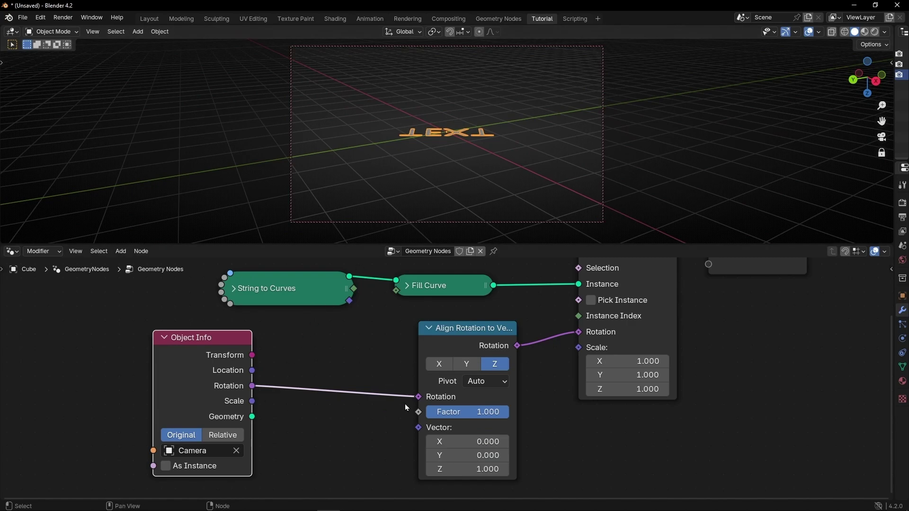
pyautogui.moveTo(419, 178); pyautogui.dragTo(501, 308, button='middle')
pyautogui.click(440, 364)
pyautogui.click(466, 364)
pyautogui.click(495, 364)
pyautogui.moveTo(412, 151); pyautogui.dragTo(447, 179, button='middle')
# Reconnect the Camera's Location to the Vector input and move Group Output far right.
pyautogui.moveTo(252, 370); pyautogui.dragTo(412, 429)
pyautogui.moveTo(417, 167); pyautogui.dragTo(429, 152, button='middle')
pyautogui.press('Home')
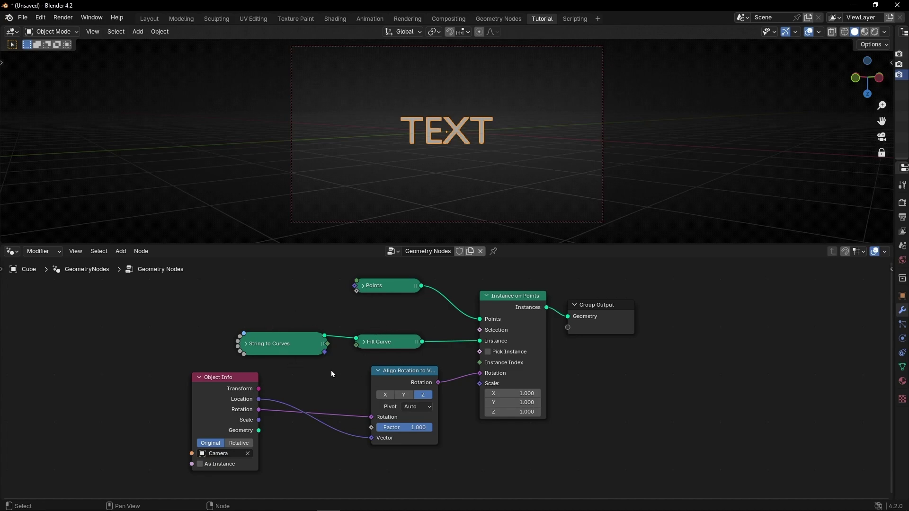
pyautogui.moveTo(552, 359); pyautogui.dragTo(335, 379, button='middle')
pyautogui.moveTo(376, 346); pyautogui.dragTo(611, 339)
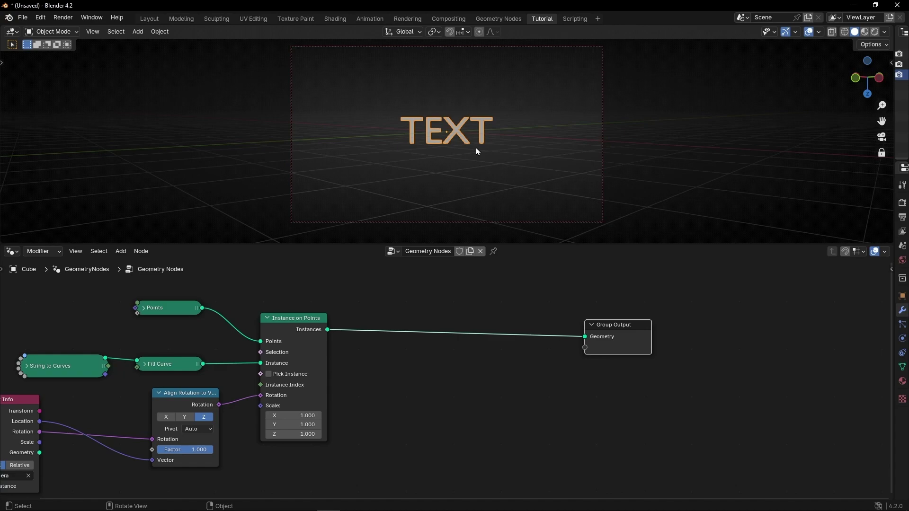
pyautogui.moveTo(476, 147); pyautogui.dragTo(436, 149, button='middle')
# Add a Monkey mesh, then reselect TEXT and pin its node tree.
pyautogui.moveTo(469, 310); pyautogui.dragTo(529, 356, button='middle')
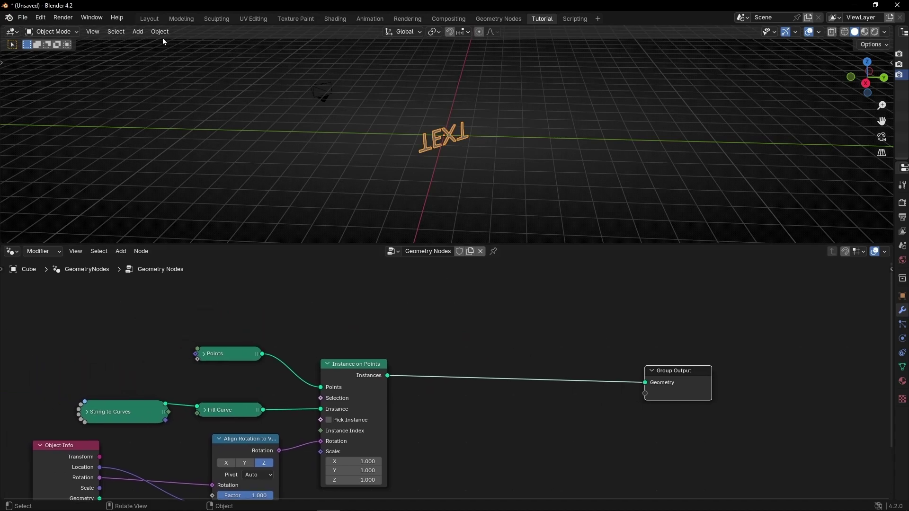
pyautogui.click(138, 31)
pyautogui.moveTo(162, 45)
pyautogui.click(268, 140)
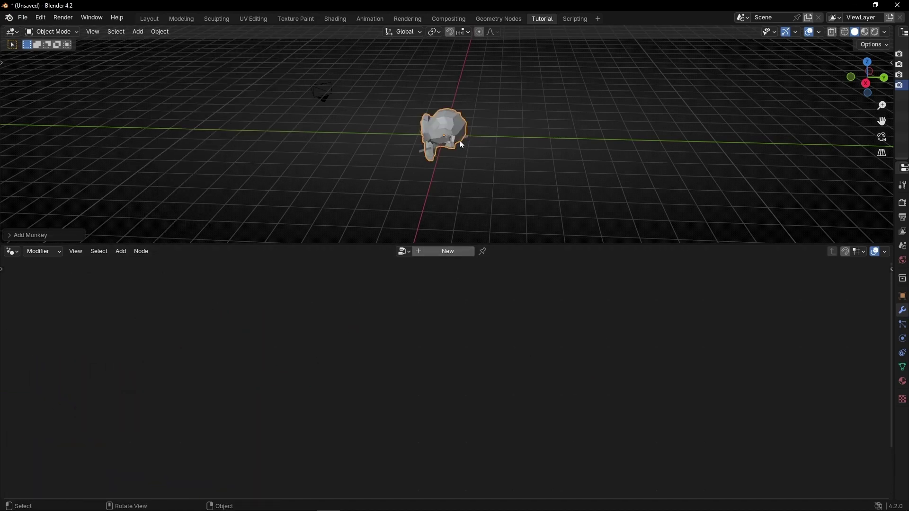
pyautogui.click(422, 152)
pyautogui.click(494, 251)
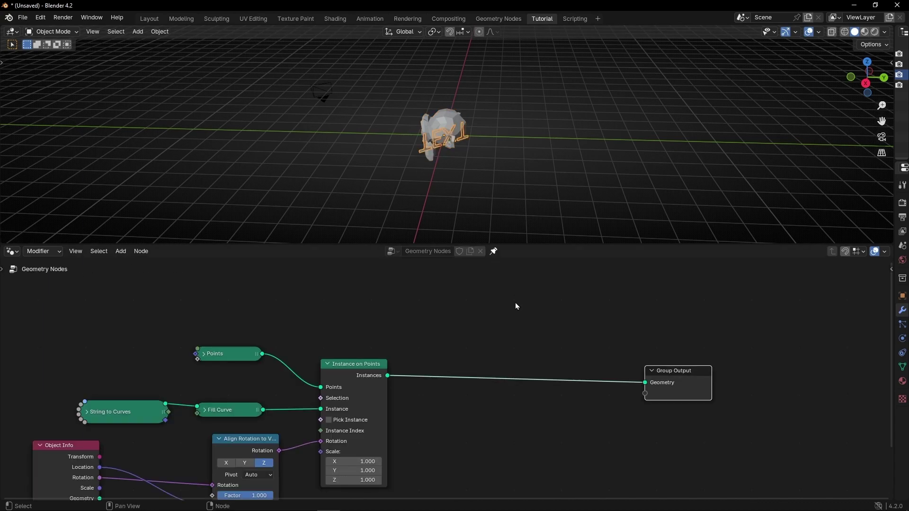
# Add a second Object Info node referencing Suzanne.
pyautogui.hotkey('shift', 'a')
pyautogui.write('object')
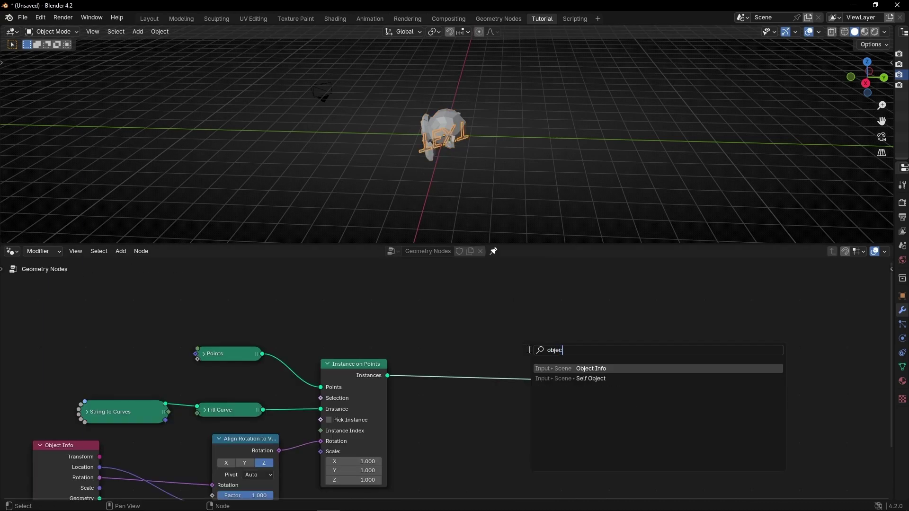
pyautogui.press('Return')
pyautogui.click(430, 266)
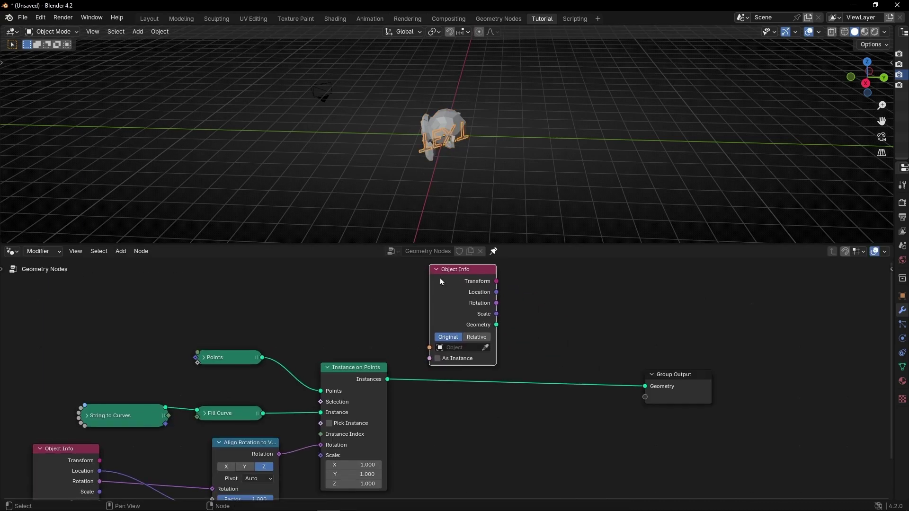
pyautogui.click(462, 347)
pyautogui.click(483, 373)
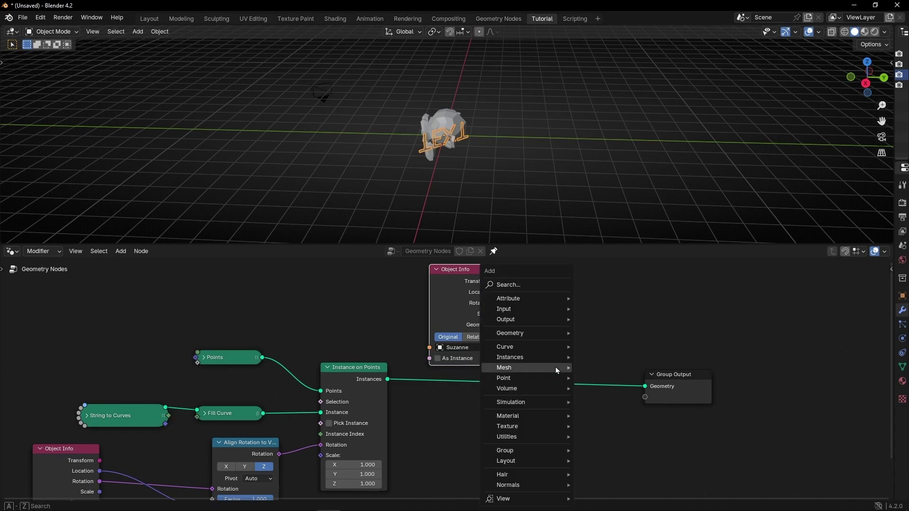
# Insert Join Geometry before Group Output and plug Suzanne's geometry into it.
pyautogui.write('join')
pyautogui.press('Return')
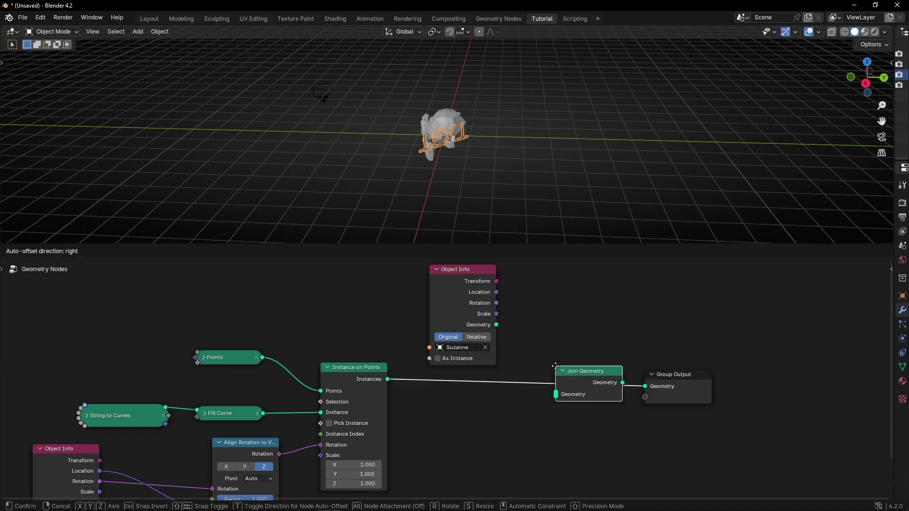
pyautogui.click(557, 371)
pyautogui.moveTo(496, 325); pyautogui.dragTo(559, 396)
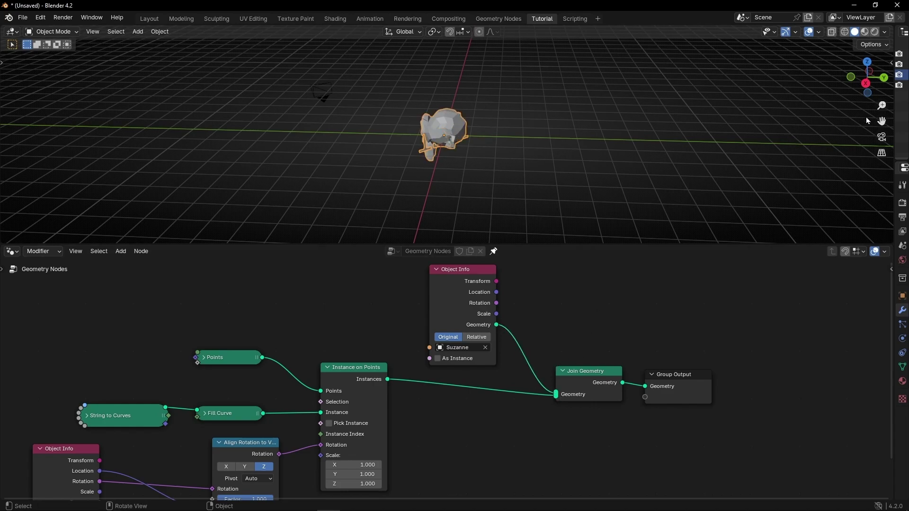
pyautogui.moveTo(895, 115); pyautogui.dragTo(744, 117)
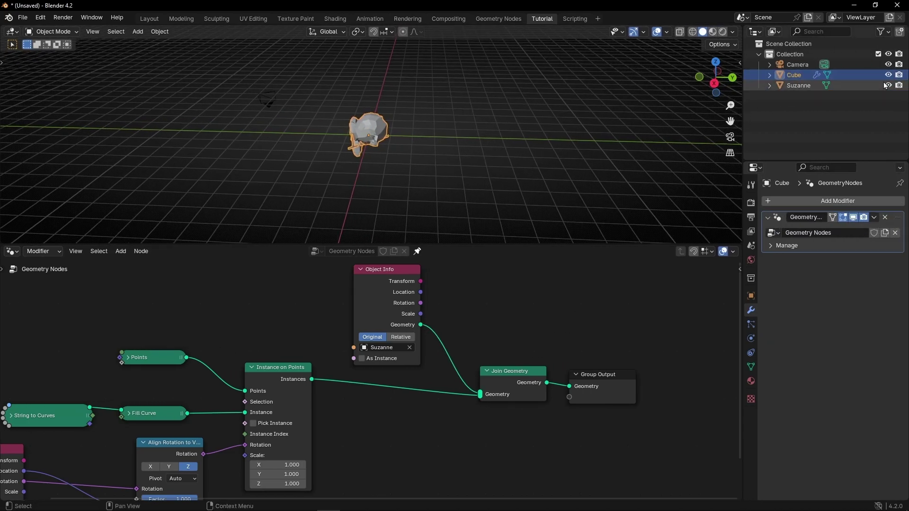
# Switch the viewport to Rendered shading and set the World strength to 0.
pyautogui.click(723, 31)
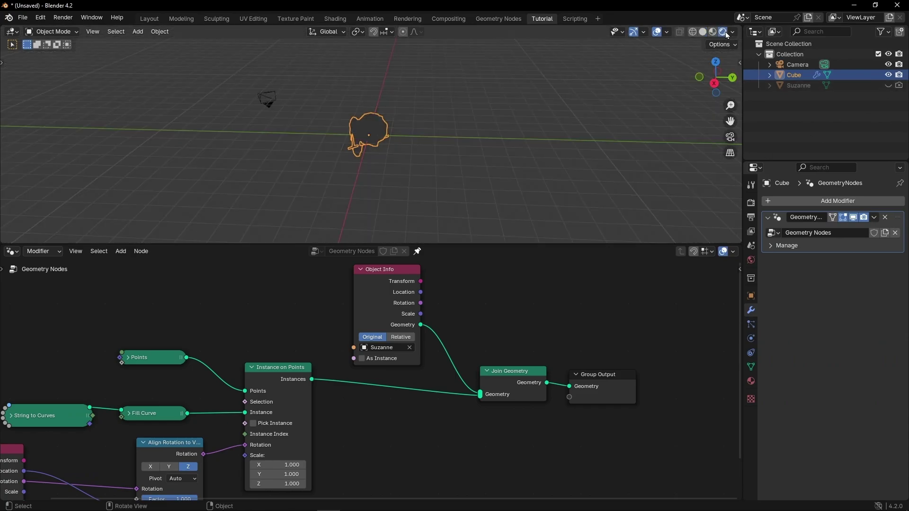
pyautogui.click(751, 260)
pyautogui.moveTo(847, 282); pyautogui.dragTo(815, 282)
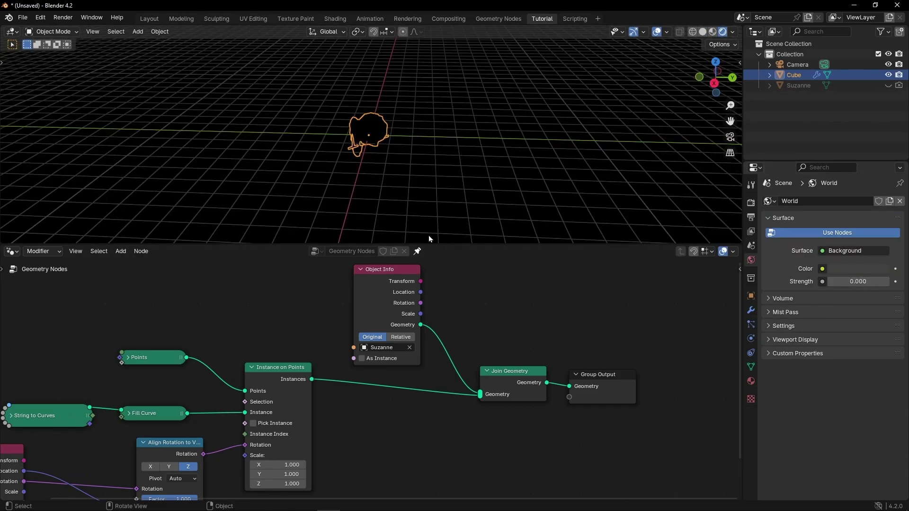
pyautogui.moveTo(602, 390); pyautogui.dragTo(680, 390)
pyautogui.moveTo(505, 393); pyautogui.dragTo(529, 393)
# Add an Area light, raise it along Z above Suzanne and scale it up.
pyautogui.click(138, 32)
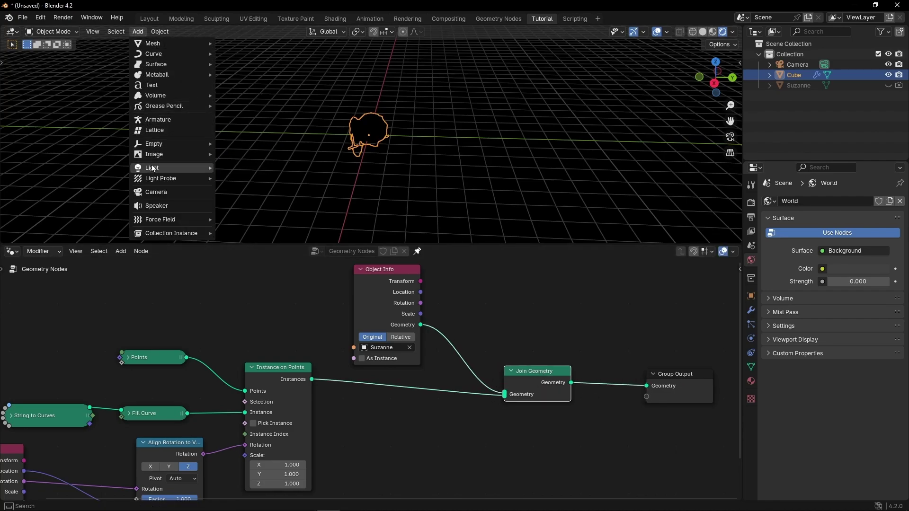
pyautogui.moveTo(154, 168)
pyautogui.click(250, 208)
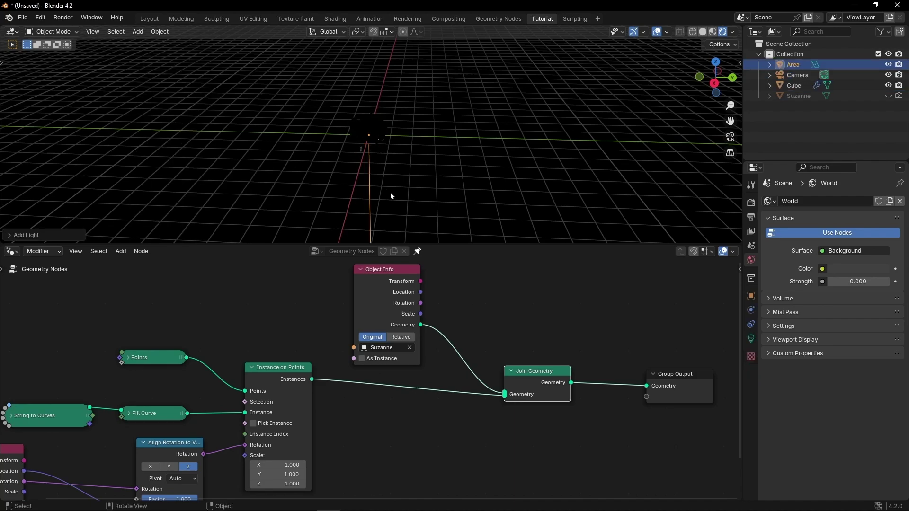
pyautogui.press('g')
pyautogui.press('z')
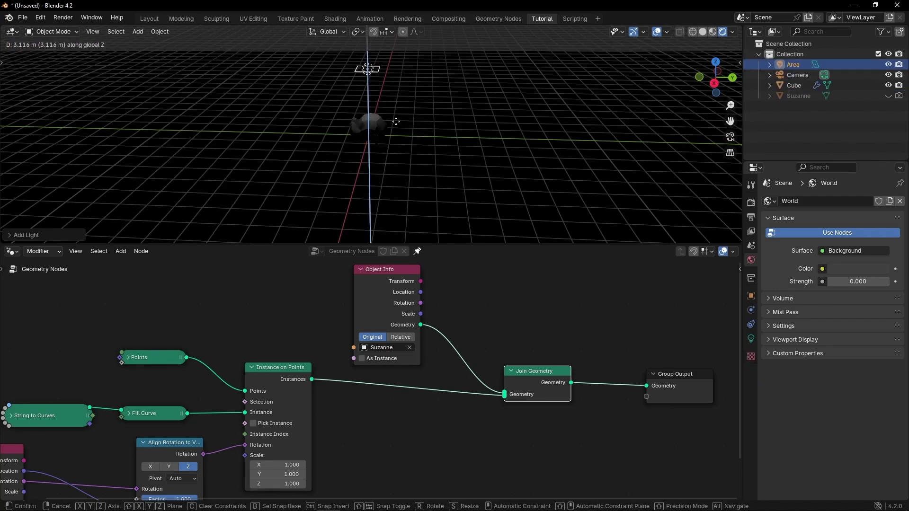
pyautogui.click(396, 128)
pyautogui.press('s')
pyautogui.click(96, 162)
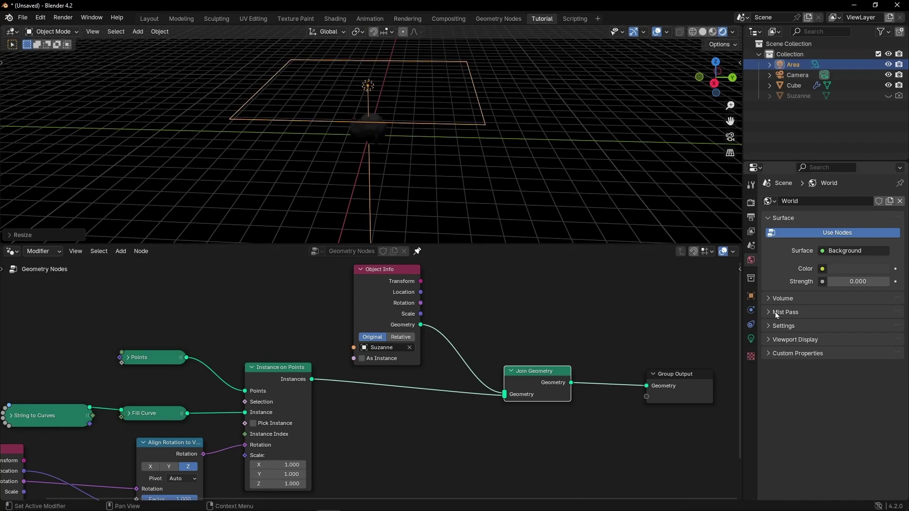
# Set the area light's Power to 100 W.
pyautogui.click(751, 338)
pyautogui.click(853, 271)
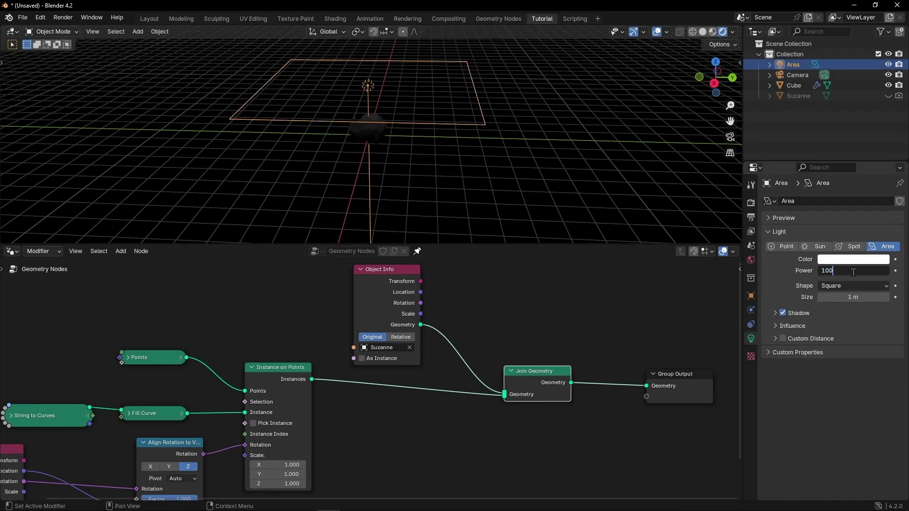
pyautogui.press('Return')
pyautogui.moveTo(390, 133); pyautogui.dragTo(471, 168, button='middle')
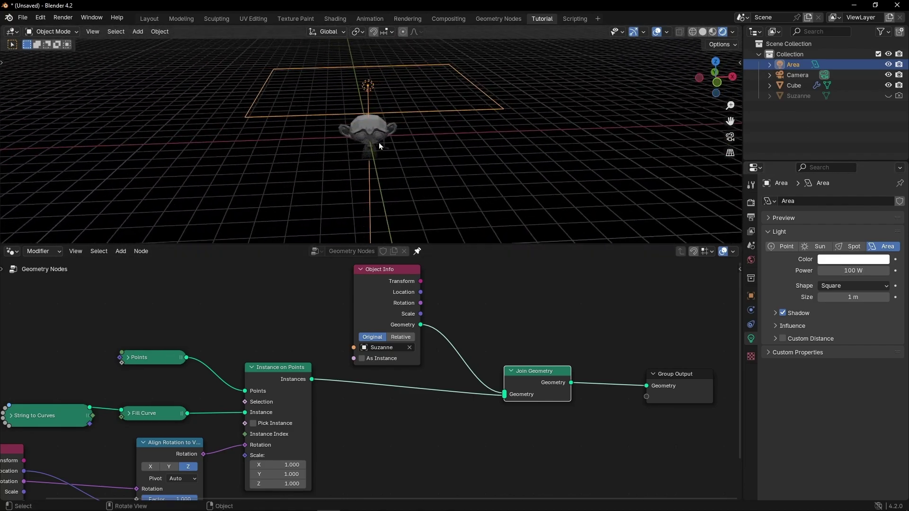
pyautogui.scroll(2, 401, 145)
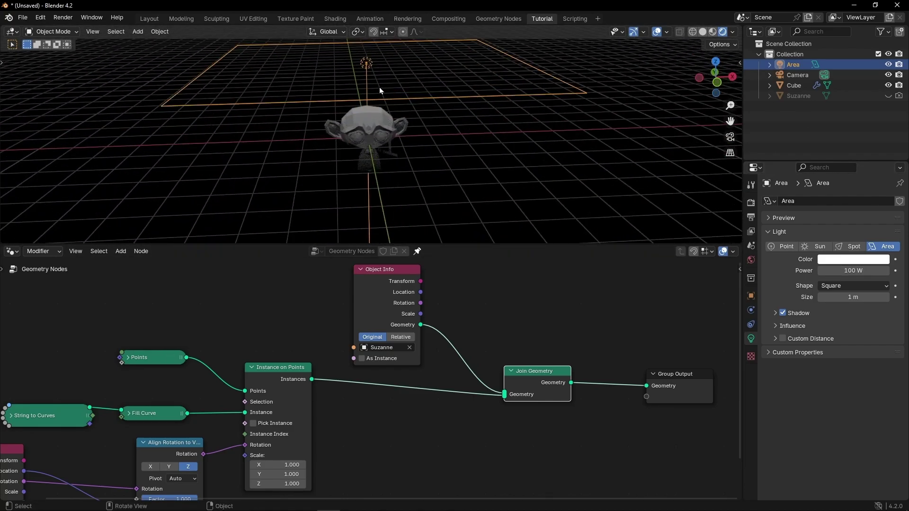
# Insert a Transform Geometry node on Suzanne's branch, lifting her 0.95 m on Z.
pyautogui.hotkey('shift', 'a')
pyautogui.write('transf')
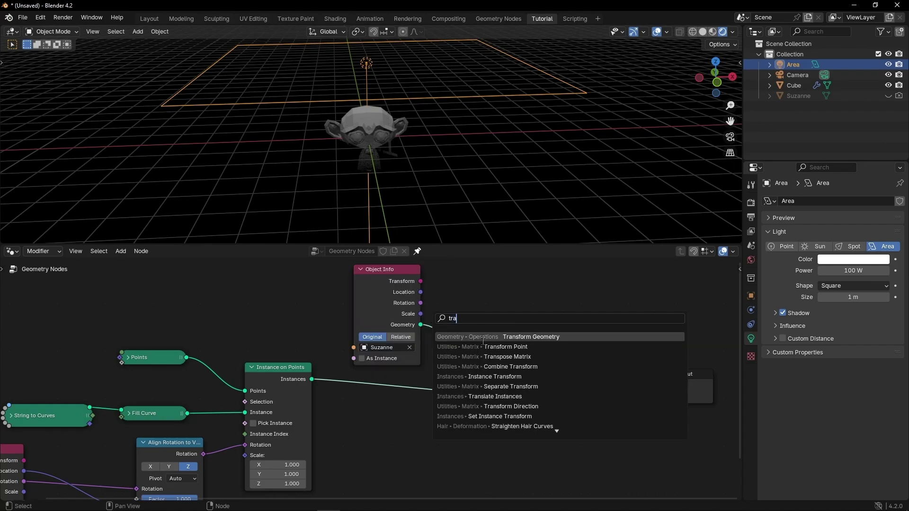
pyautogui.click(458, 281)
pyautogui.click(458, 279)
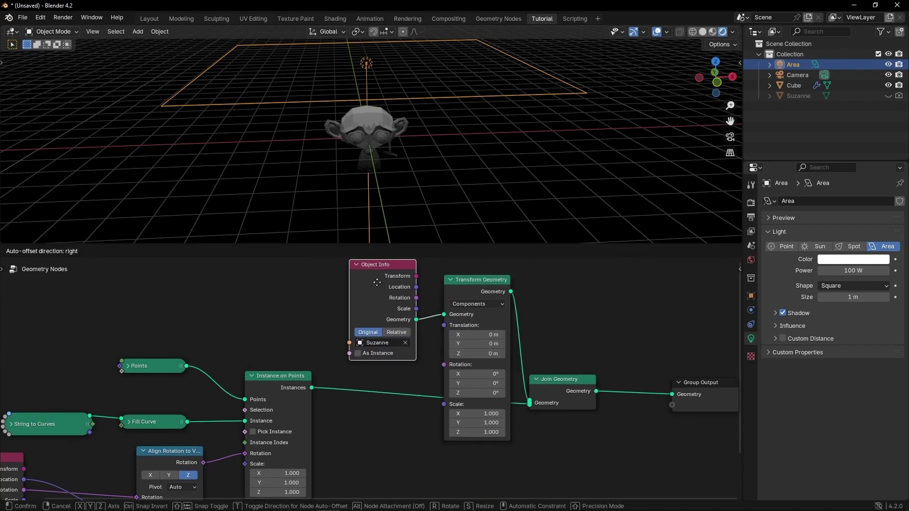
pyautogui.moveTo(478, 354); pyautogui.dragTo(514, 354)
# Lift the text 2.48 m with a duplicated Transform Geometry node and raise the area light higher.
pyautogui.moveTo(366, 376); pyautogui.dragTo(423, 372, button='middle')
pyautogui.hotkey('shift', 'd')
pyautogui.click(424, 371)
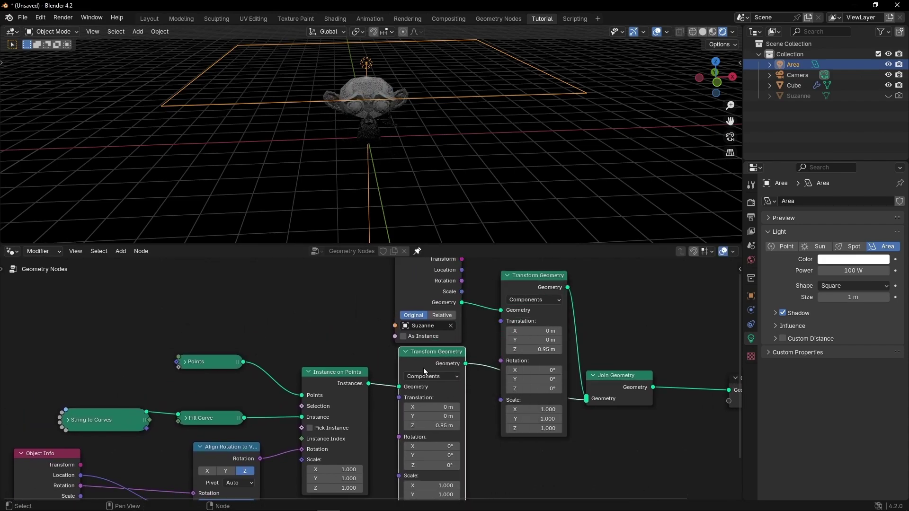
pyautogui.moveTo(432, 426); pyautogui.dragTo(449, 425)
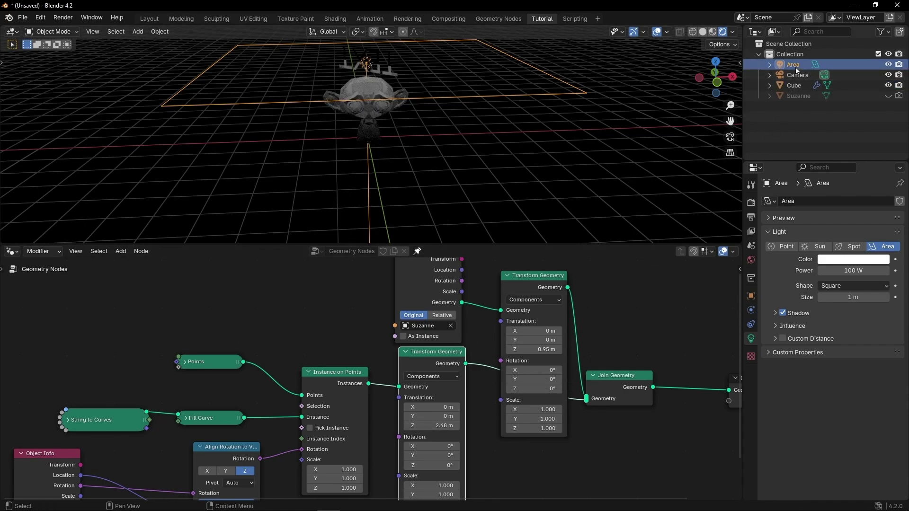
pyautogui.press('n')
pyautogui.moveTo(652, 105); pyautogui.dragTo(680, 104)
# Collapse both the upper and lower Transform Geometry nodes.
pyautogui.press('n')
pyautogui.click(506, 276)
pyautogui.click(506, 276)
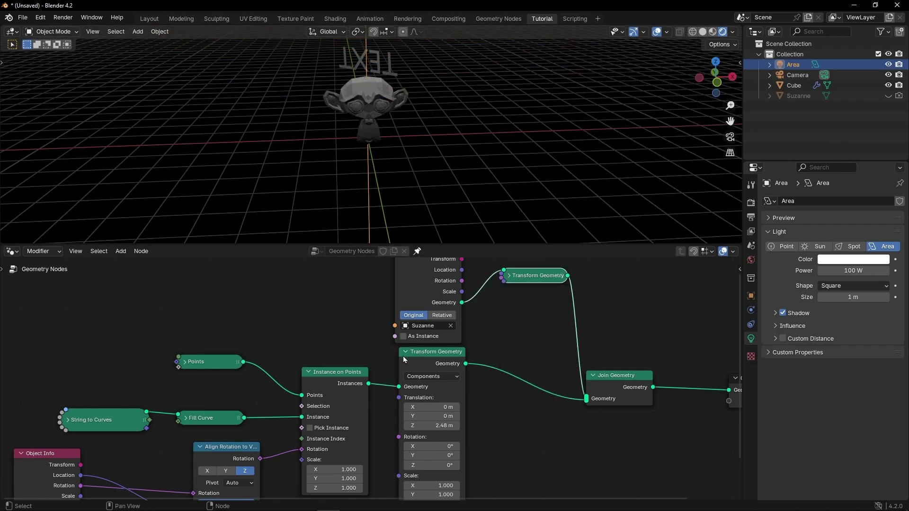
pyautogui.click(405, 353)
# Switch to camera view and orbit the locked camera to frame Suzanne from the front.
pyautogui.press('KP_0')
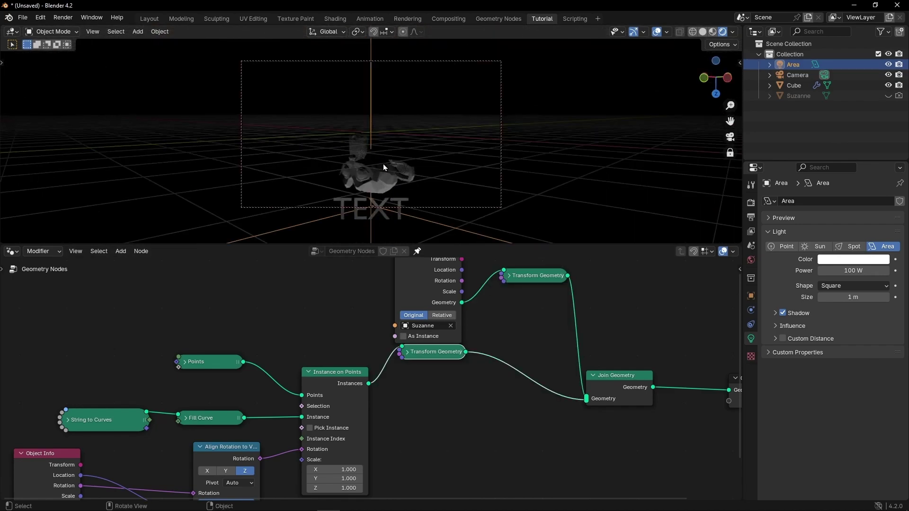
pyautogui.click(374, 171)
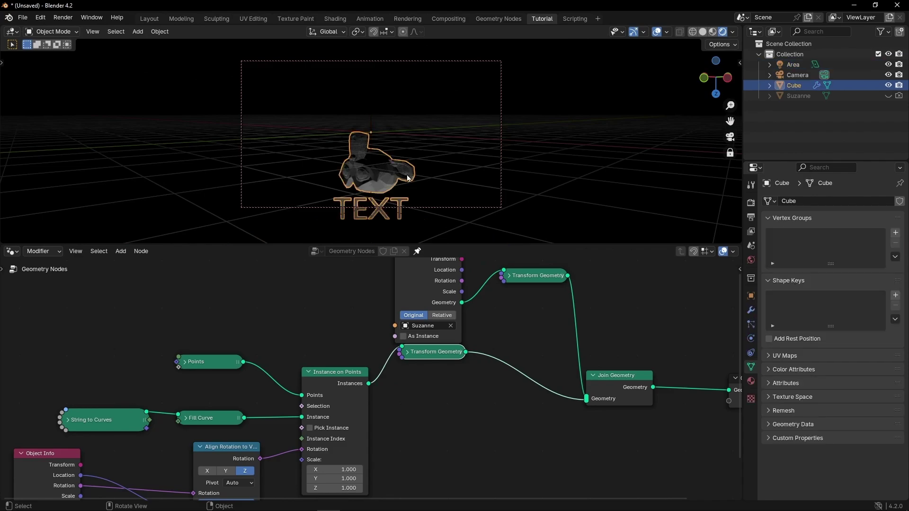
pyautogui.moveTo(374, 172); pyautogui.dragTo(401, 159, button='middle')
pyautogui.scroll(-3, 397, 164)
pyautogui.scroll(1, 402, 159)
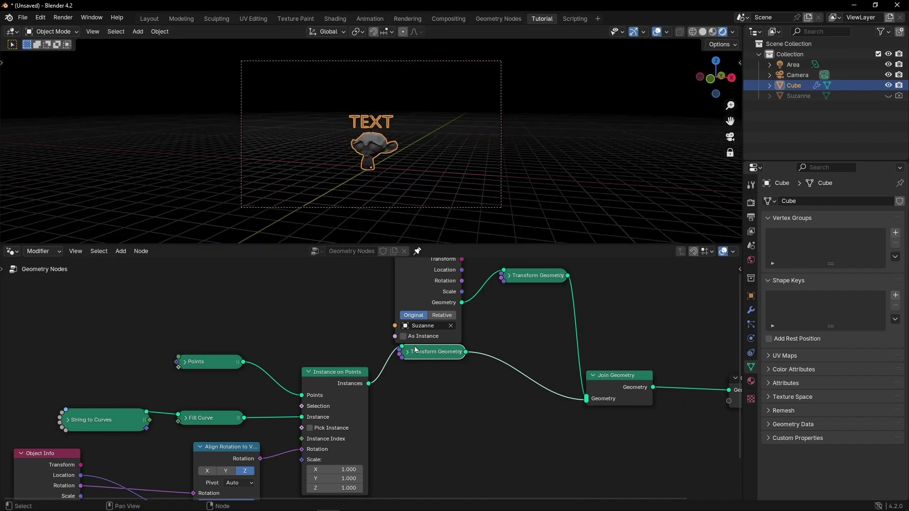
# Rearrange the Transform Geometry, Object Info, Join Geometry and Group Output nodes to make room.
pyautogui.moveTo(415, 349); pyautogui.dragTo(412, 389)
pyautogui.moveTo(533, 276); pyautogui.dragTo(509, 295)
pyautogui.moveTo(563, 296); pyautogui.dragTo(469, 340, button='middle')
pyautogui.moveTo(327, 294); pyautogui.dragTo(265, 272)
pyautogui.moveTo(420, 343); pyautogui.dragTo(387, 326)
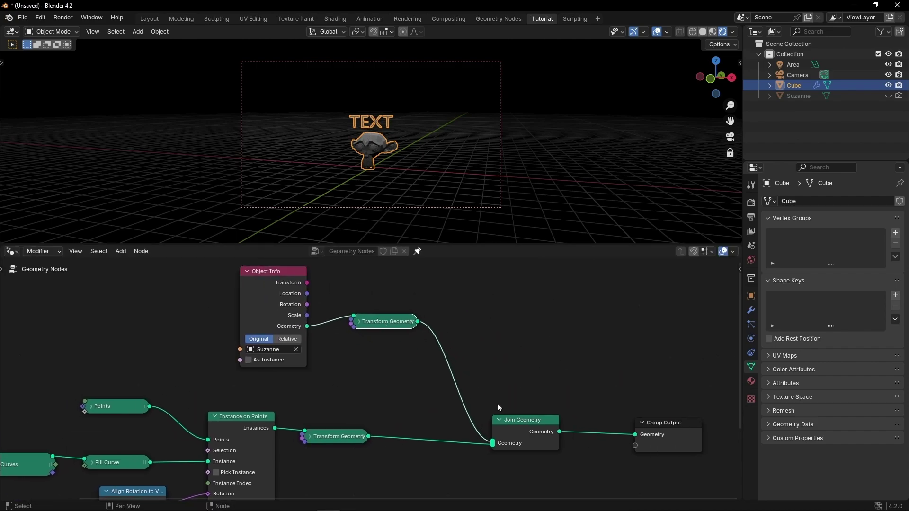
pyautogui.moveTo(509, 420); pyautogui.dragTo(527, 406)
# Insert a Set Material node on Suzanne's branch and make her material blue.
pyautogui.hotkey('shift', 'a')
pyautogui.write('set')
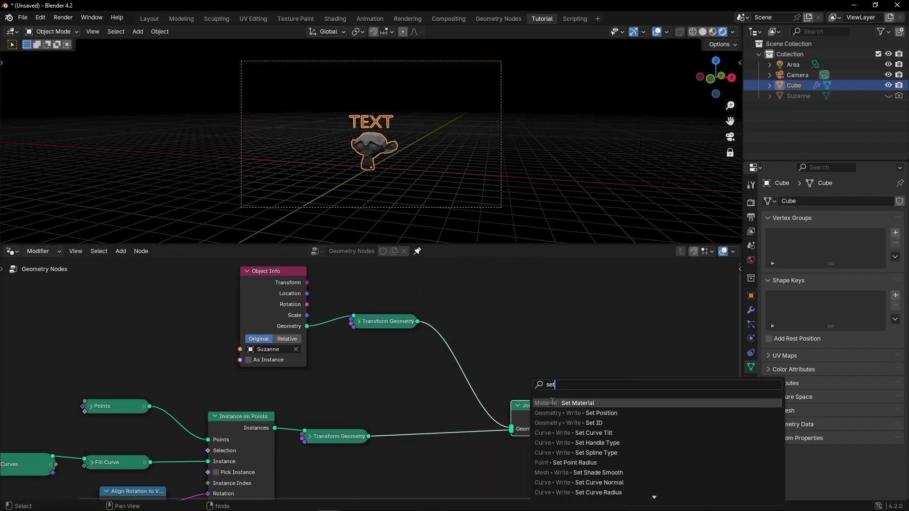
pyautogui.click(553, 402)
pyautogui.click(485, 405)
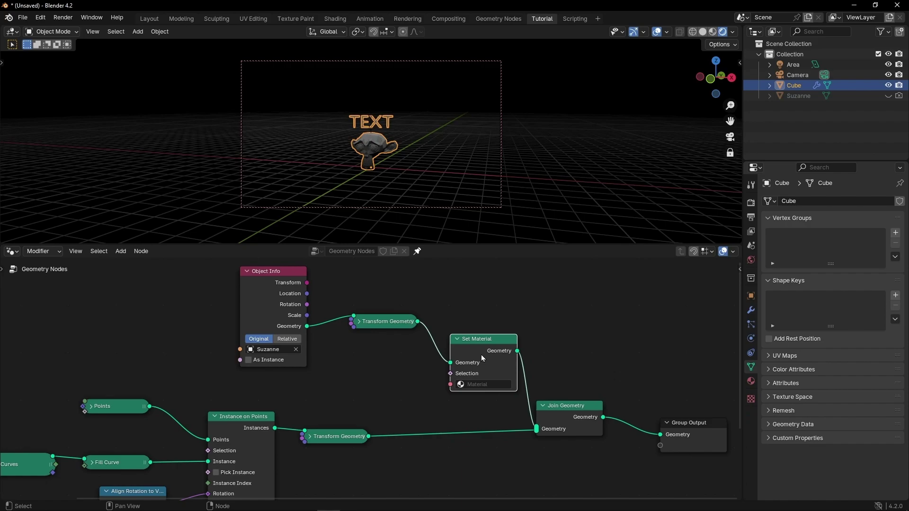
pyautogui.click(753, 382)
pyautogui.click(858, 308)
pyautogui.click(838, 213)
# Give the text its own Set Material with a new emissive white Material.001.
pyautogui.hotkey('shift', 'd')
pyautogui.click(435, 443)
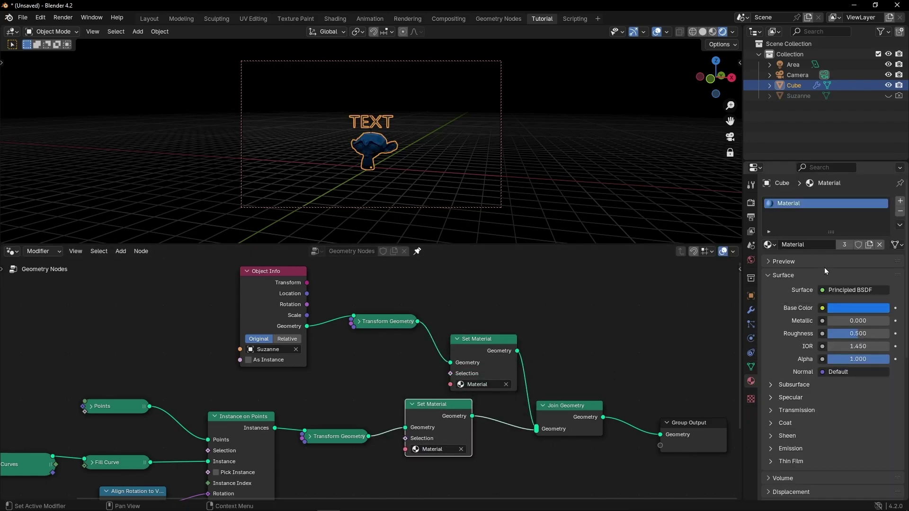
pyautogui.click(901, 202)
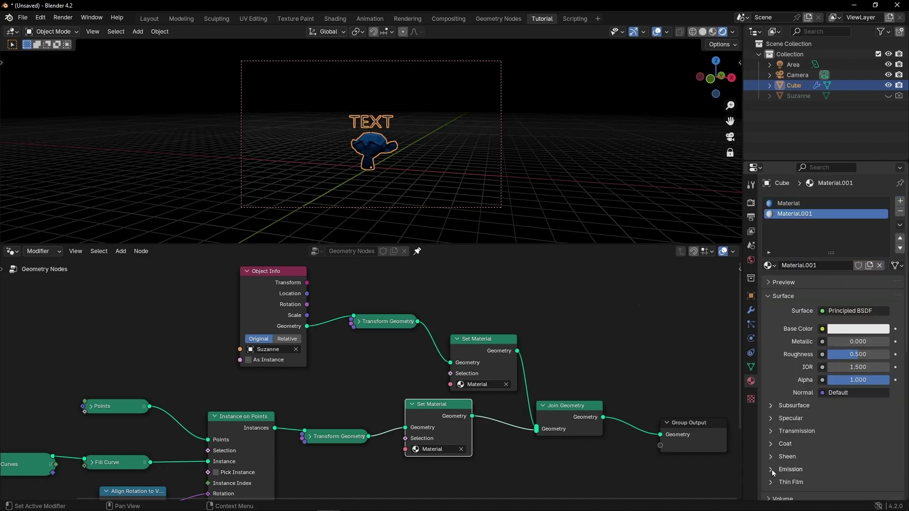
pyautogui.click(805, 469)
pyautogui.click(845, 490)
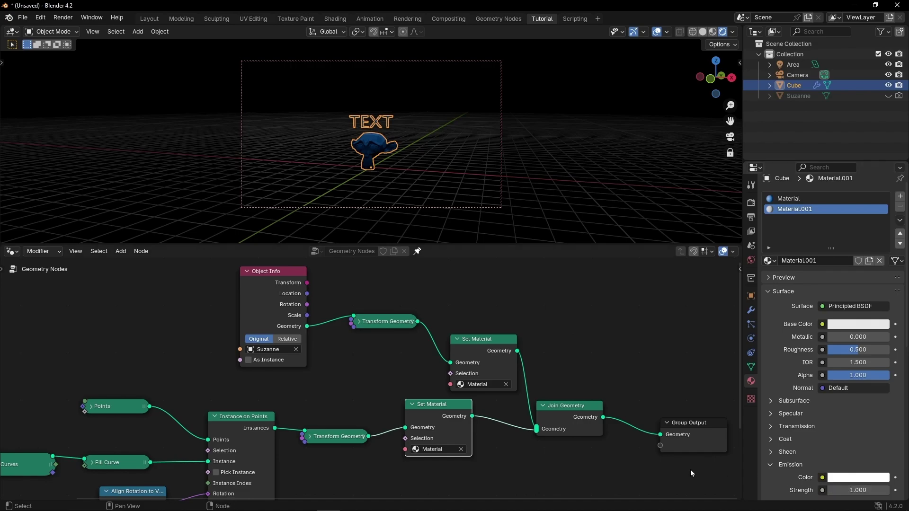
pyautogui.click(447, 450)
pyautogui.click(450, 363)
# Deselect everything and adjust the camera framing of the scene.
pyautogui.click(556, 174)
pyautogui.scroll(2, 380, 171)
pyautogui.moveTo(380, 172); pyautogui.dragTo(409, 180, button='middle')
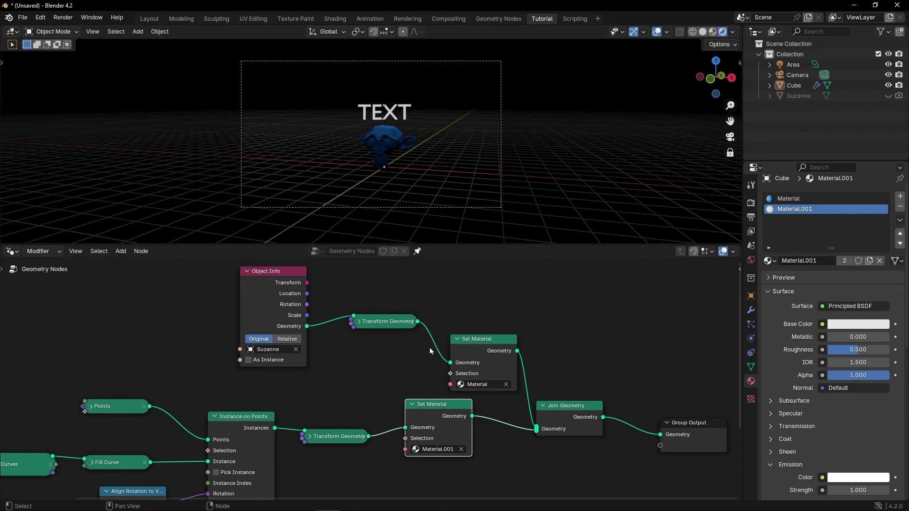
# Add a Grid node below the other nodes.
pyautogui.moveTo(430, 351); pyautogui.dragTo(405, 290, button='middle')
pyautogui.hotkey('shift', 'a')
pyautogui.write('gri')
pyautogui.press('Return')
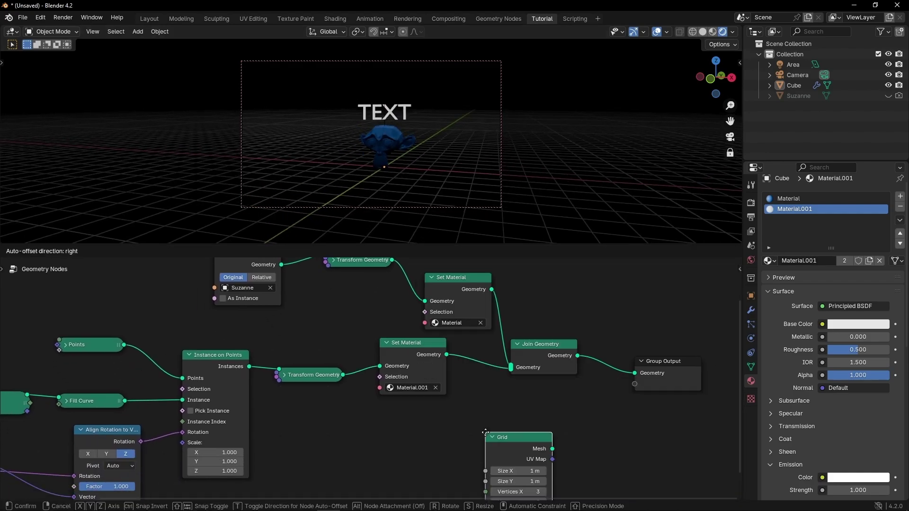
pyautogui.click(346, 441)
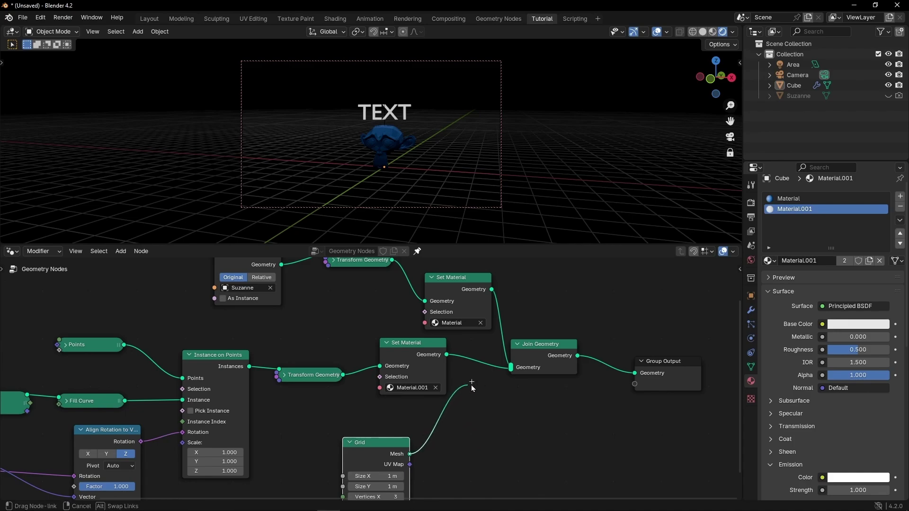
# Route the Grid through a duplicated Set Material using a new black Material.002.
pyautogui.click(412, 343)
pyautogui.hotkey('shift', 'd')
pyautogui.click(568, 461)
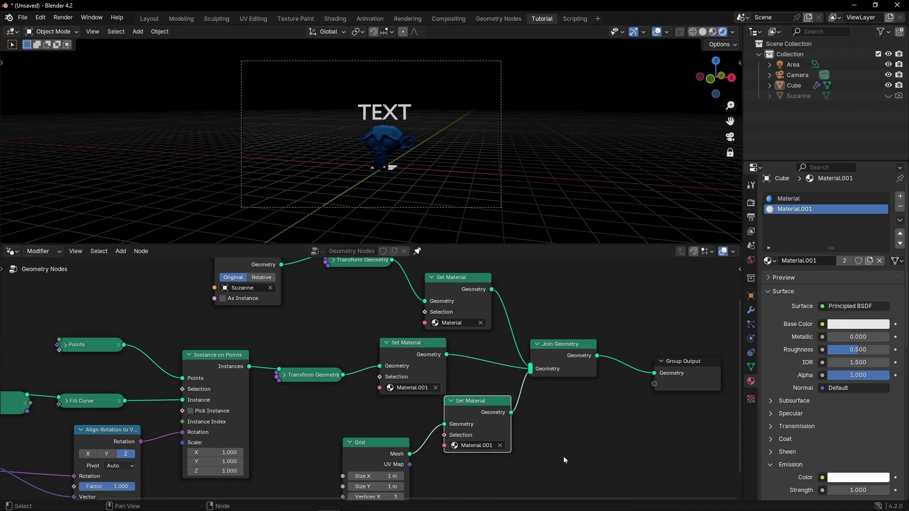
pyautogui.click(900, 196)
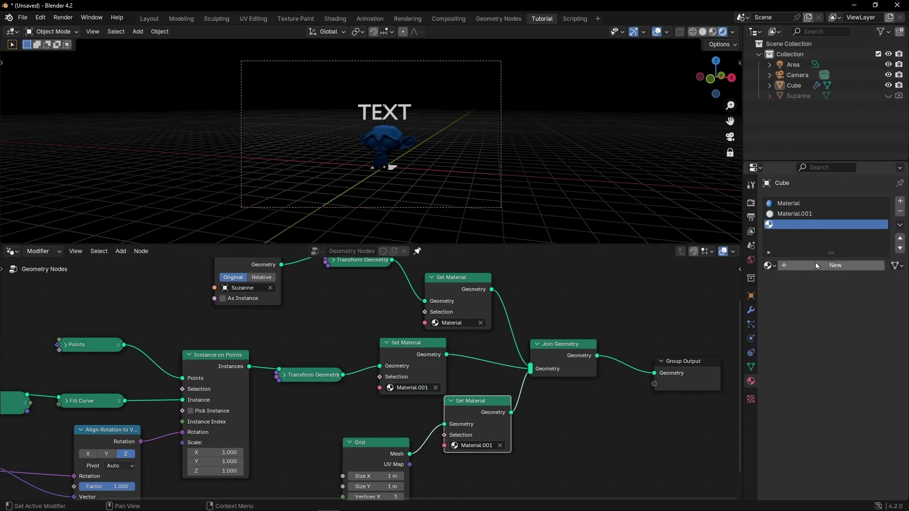
pyautogui.click(844, 265)
pyautogui.click(856, 332)
pyautogui.moveTo(848, 303); pyautogui.dragTo(786, 303)
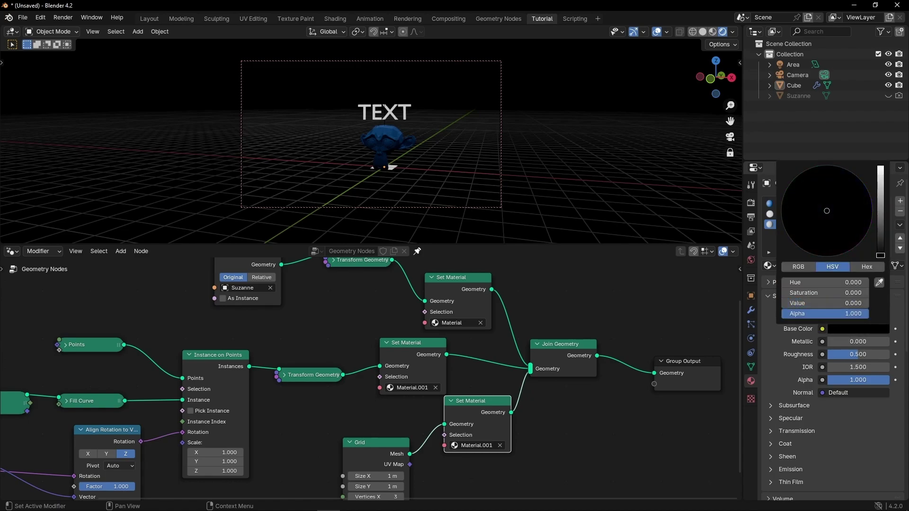
pyautogui.click(471, 446)
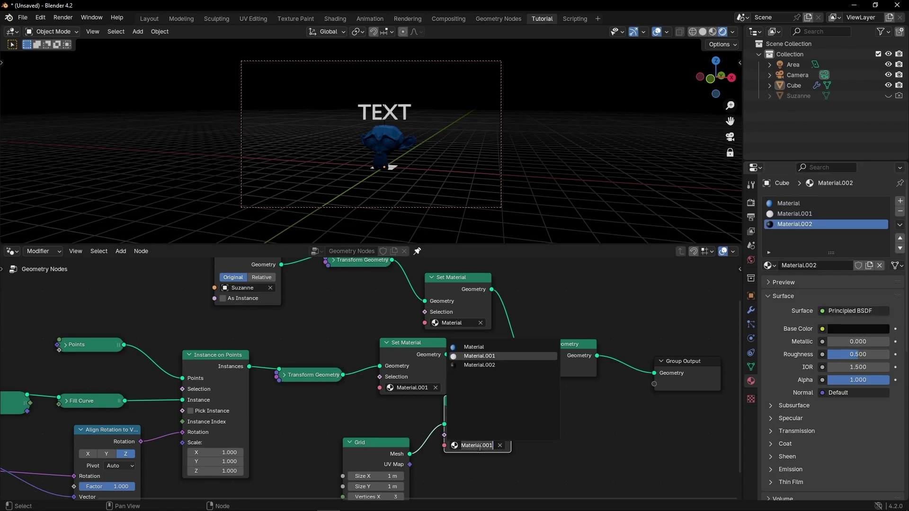
pyautogui.click(495, 367)
# Enlarge the grid floor to 56.6 m and hide the viewport overlays.
pyautogui.moveTo(429, 429); pyautogui.dragTo(462, 373, button='middle')
pyautogui.moveTo(407, 405); pyautogui.dragTo(413, 415)
pyautogui.click(658, 34)
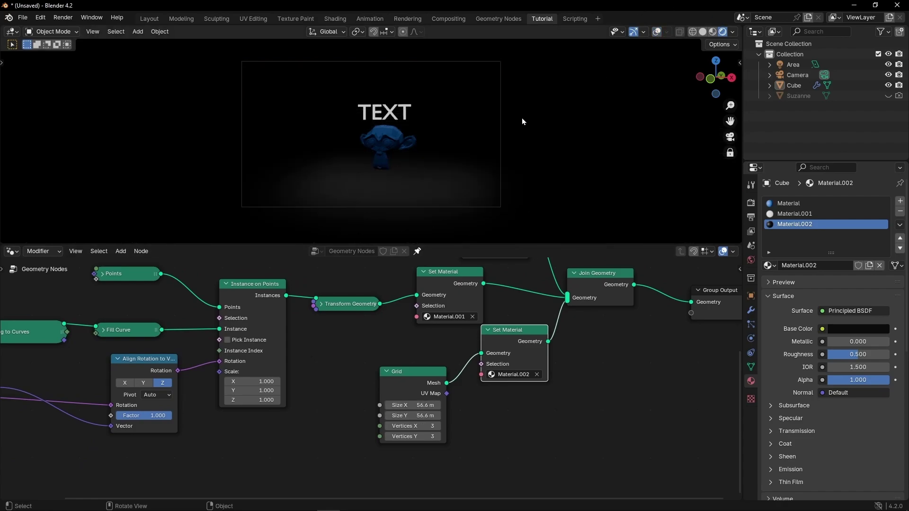
# Set the area light's power to 500 W.
pyautogui.hotkey('ctrl', 'space')
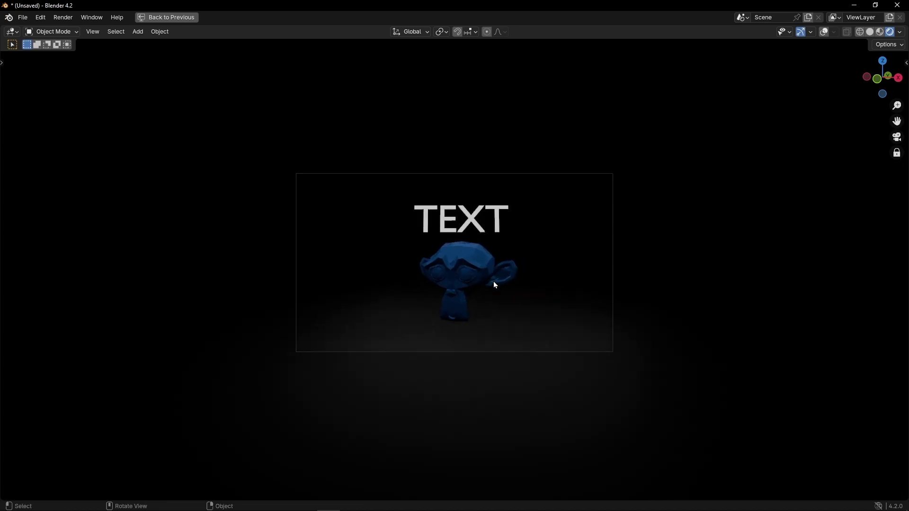
pyautogui.hotkey('ctrl', 'space')
pyautogui.click(793, 64)
pyautogui.click(871, 271)
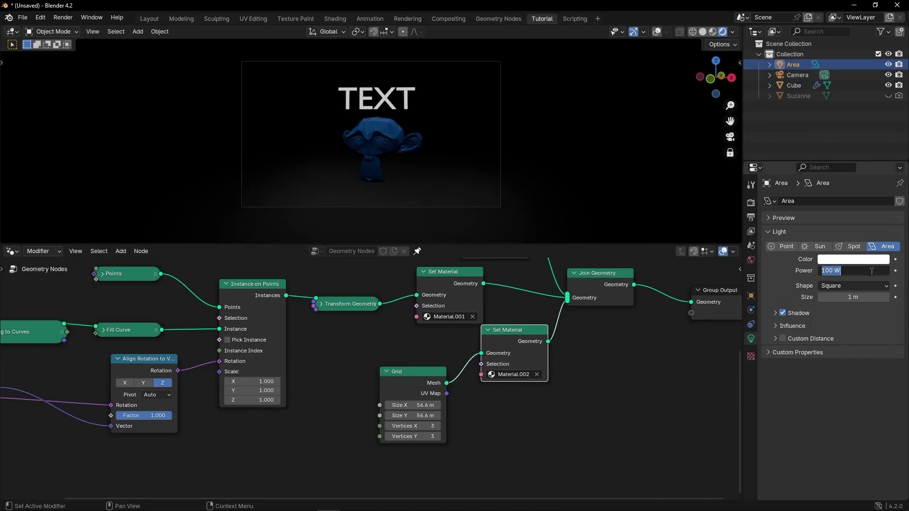
pyautogui.write('500')
pyautogui.press('Return')
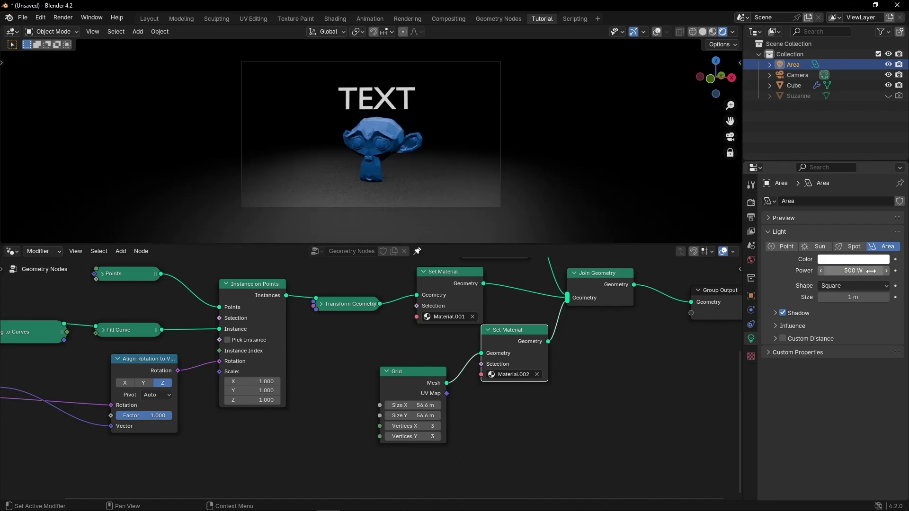
# Maximize the 3D view and orbit the locked camera to face Suzanne's front.
pyautogui.hotkey('ctrl', 'space')
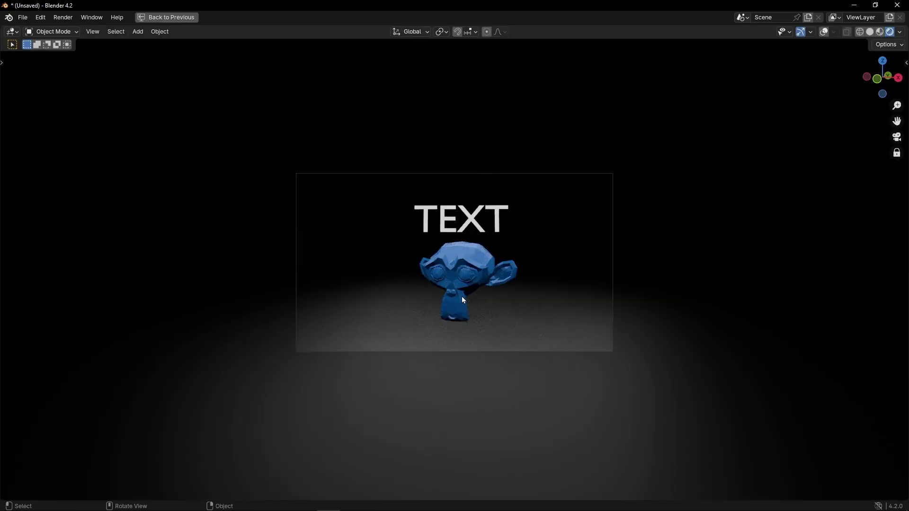
pyautogui.scroll(-2, 464, 298)
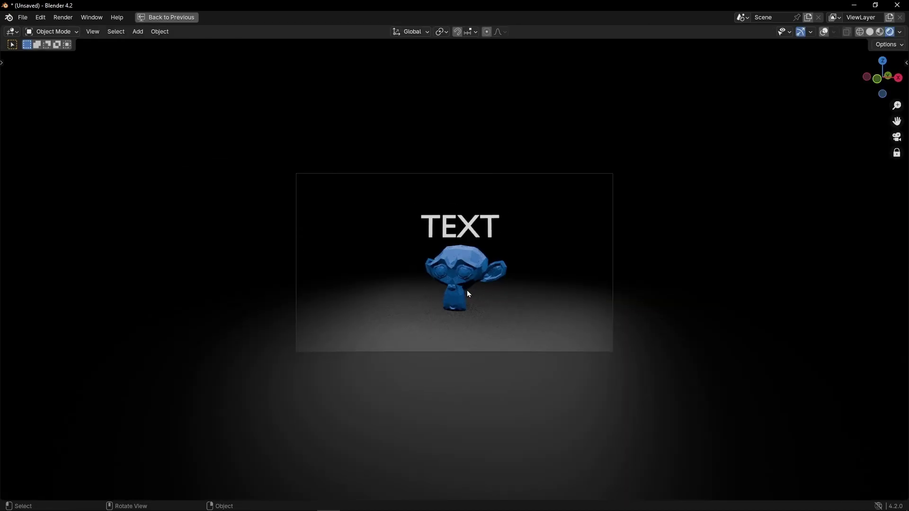
pyautogui.moveTo(467, 291); pyautogui.dragTo(542, 293, button='middle')
pyautogui.moveTo(491, 243); pyautogui.dragTo(413, 240, button='middle')
# Change the String to Curves text from TEXT to SUZANNE.
pyautogui.hotkey('ctrl', 'space')
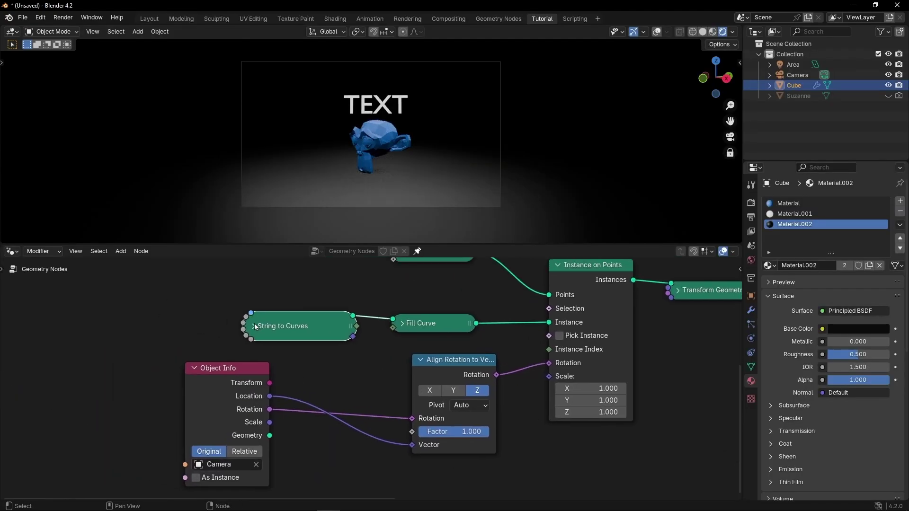
pyautogui.click(255, 326)
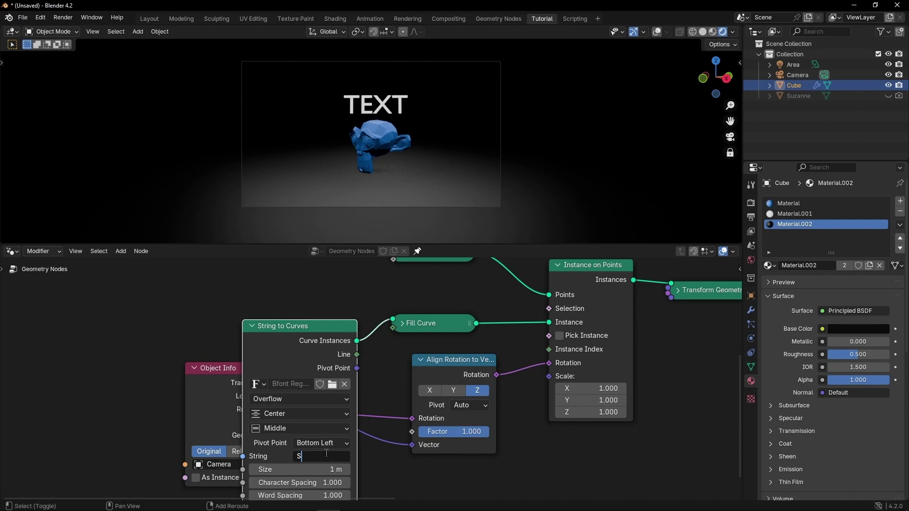
pyautogui.press('Return')
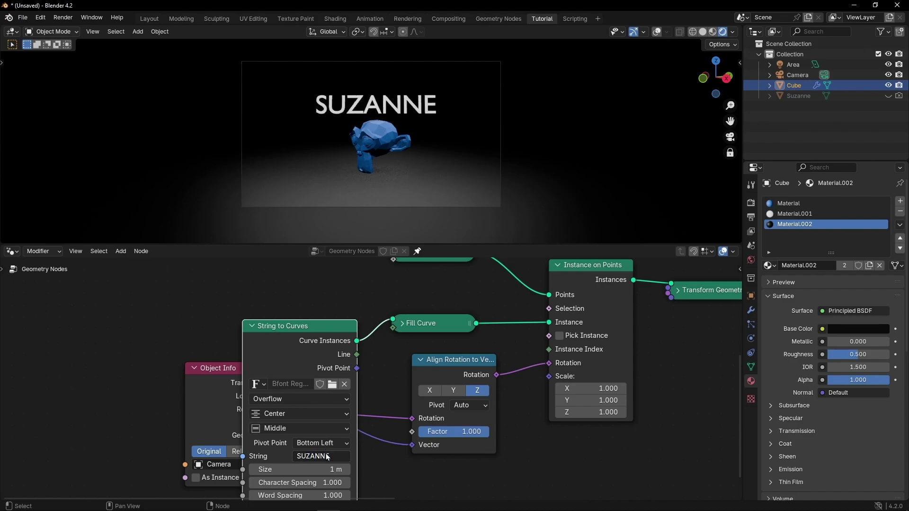
pyautogui.click(252, 326)
# Adjust the transformed geometry's height, collapse both Transform Geometry nodes, and orbit the maximized view.
pyautogui.keyDown('ctrl'); pyautogui.scroll(-5, 325, 387); pyautogui.keyUp('ctrl')
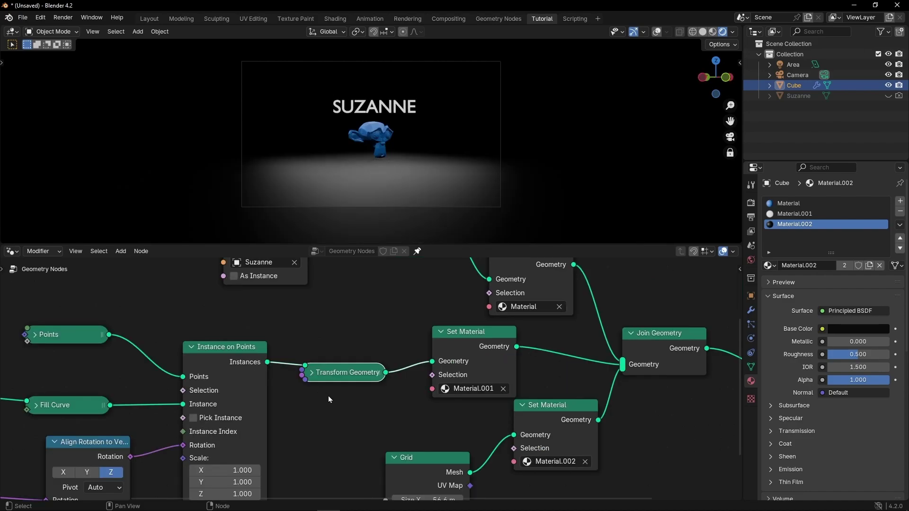
pyautogui.moveTo(360, 421); pyautogui.dragTo(379, 421)
pyautogui.moveTo(379, 360); pyautogui.dragTo(345, 498, button='middle')
pyautogui.click(363, 322)
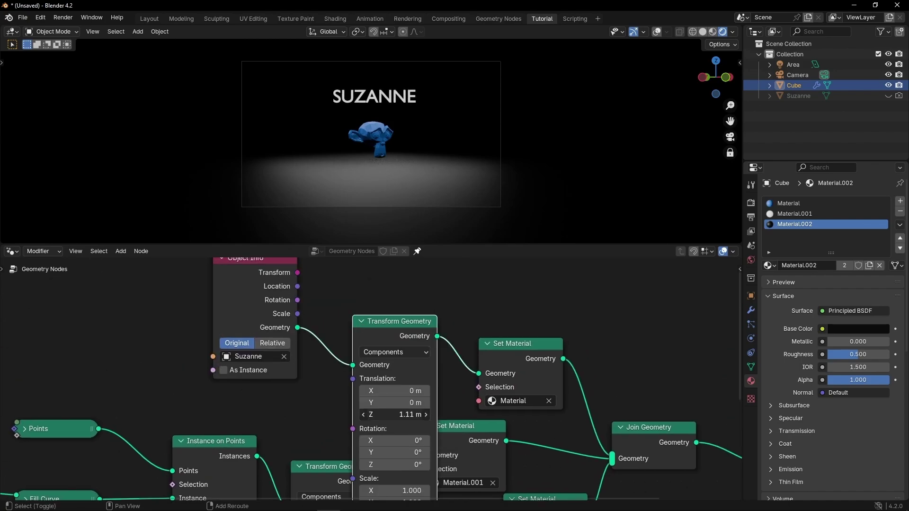
pyautogui.click(365, 320)
pyautogui.click(301, 467)
pyautogui.hotkey('ctrl', 'space')
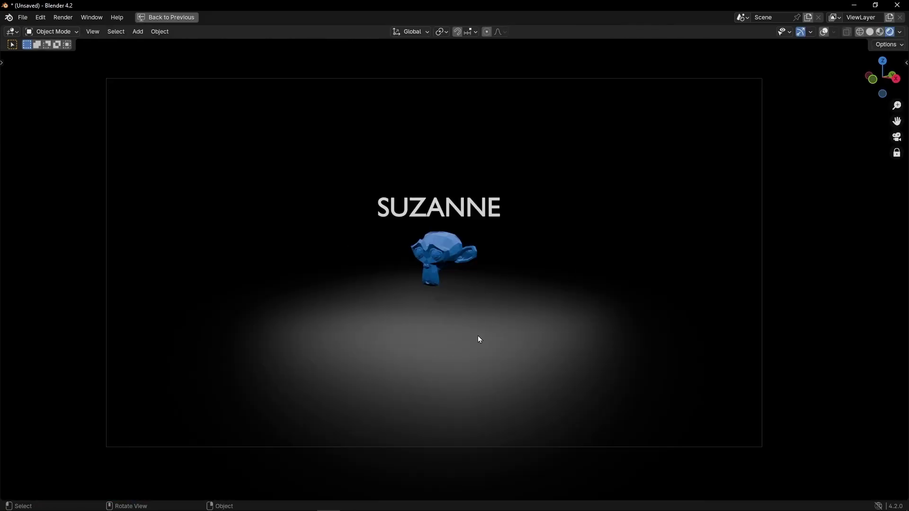
pyautogui.moveTo(405, 305); pyautogui.dragTo(625, 306, button='middle')
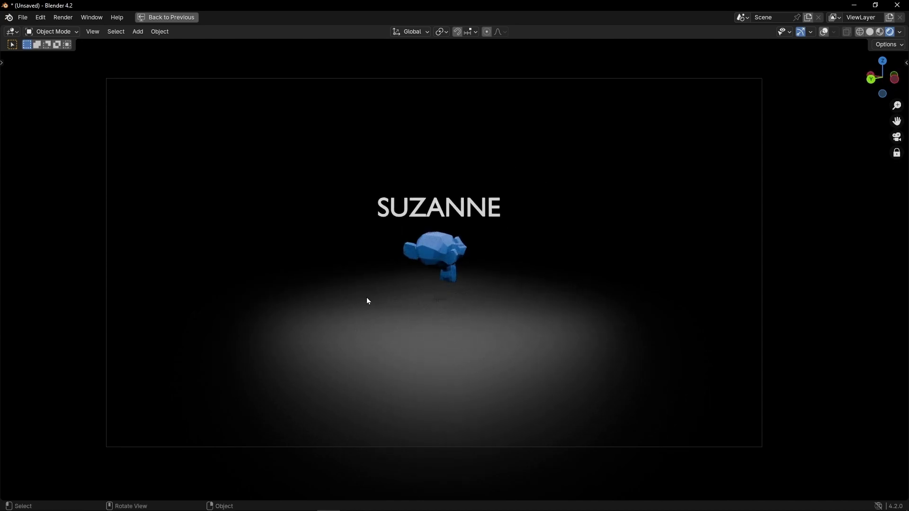